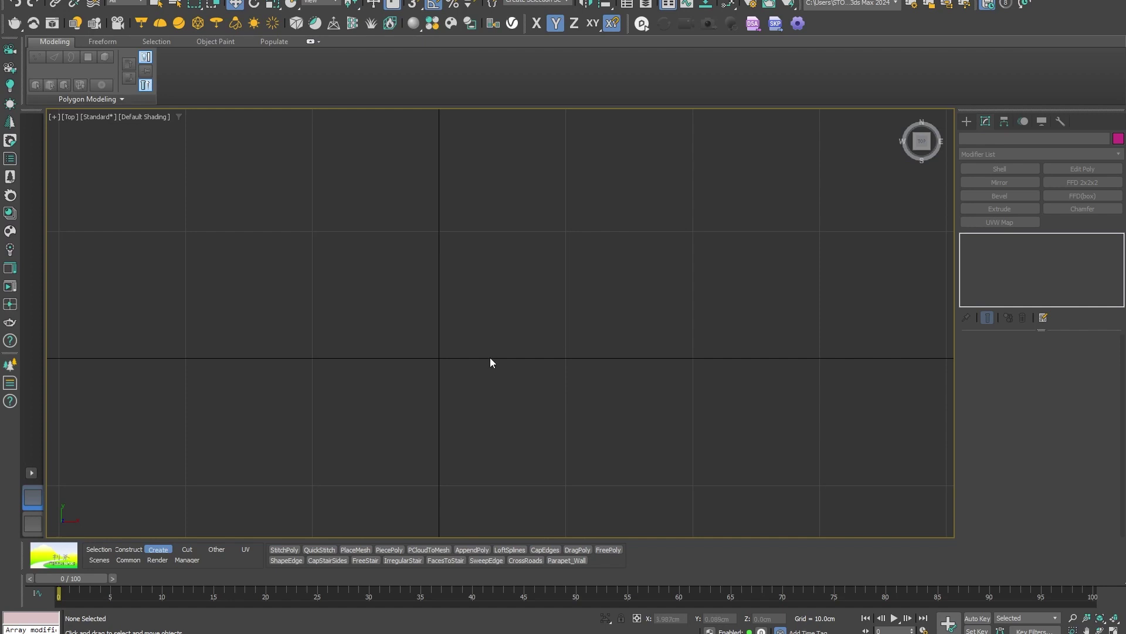
Draw a helix centred on the origin in the Top view, with a second radius of about 5.3 cm and height about -2.5 cm
key(x)
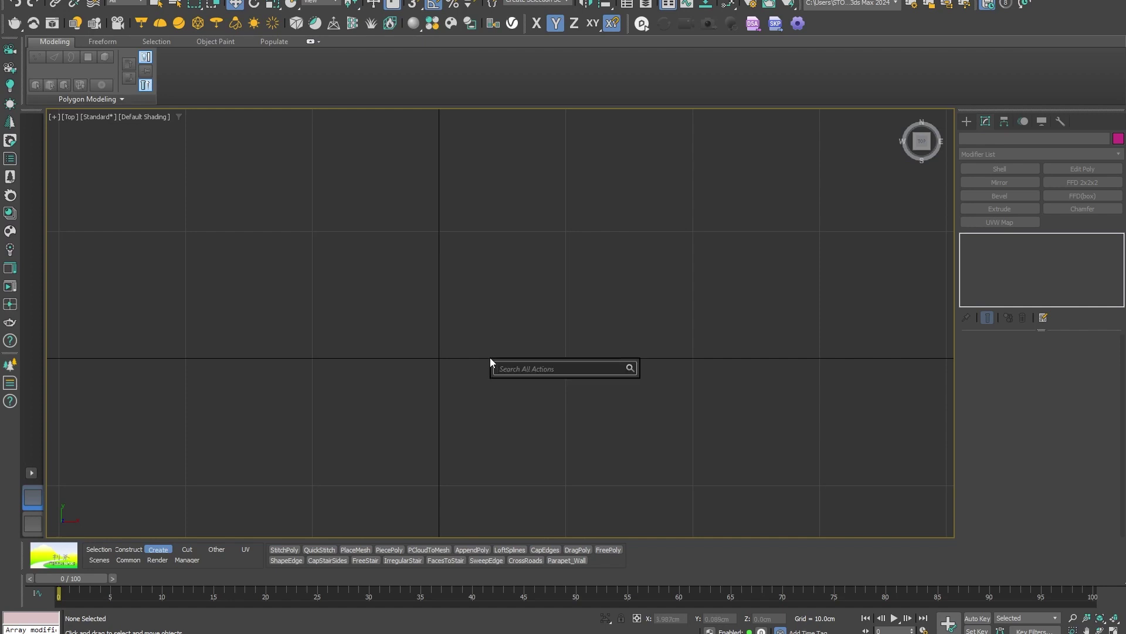
text(heli)
click(506, 381)
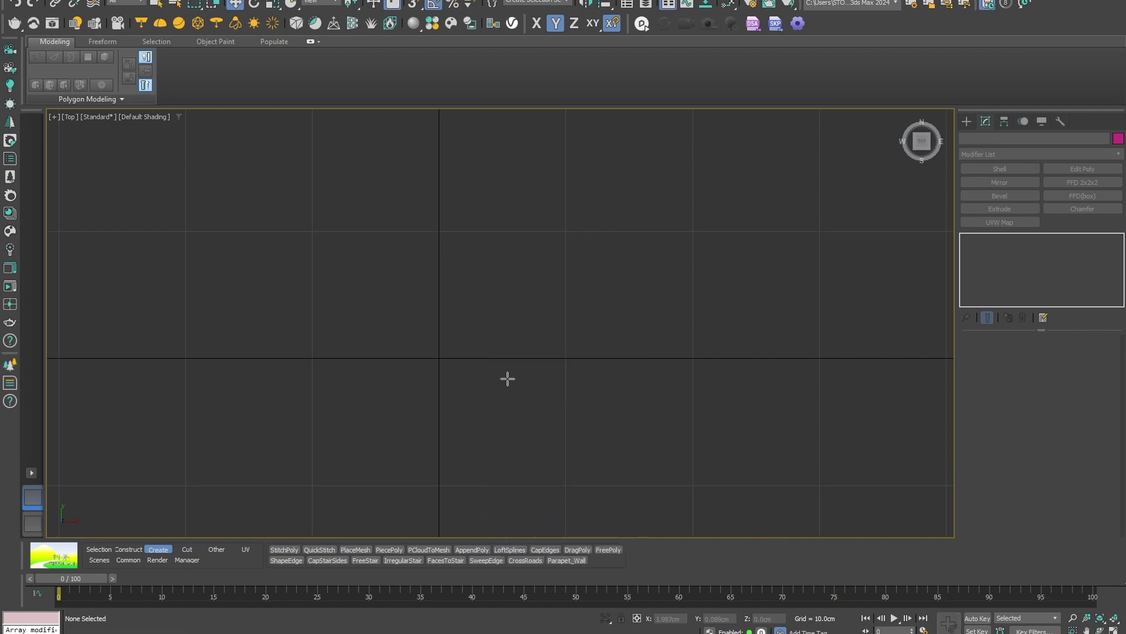
drag(438, 358, 498, 292)
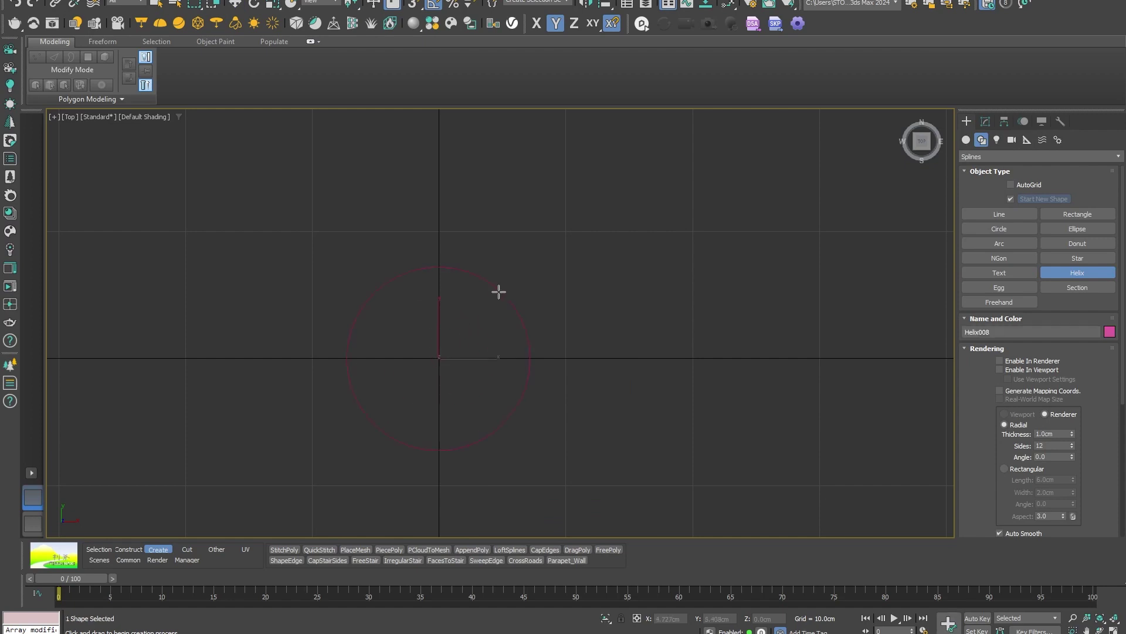
click(471, 322)
Enter new values for the helix's first radius, second radius and height to widen the spacing of its turns
scroll(1057, 471, down, 5)
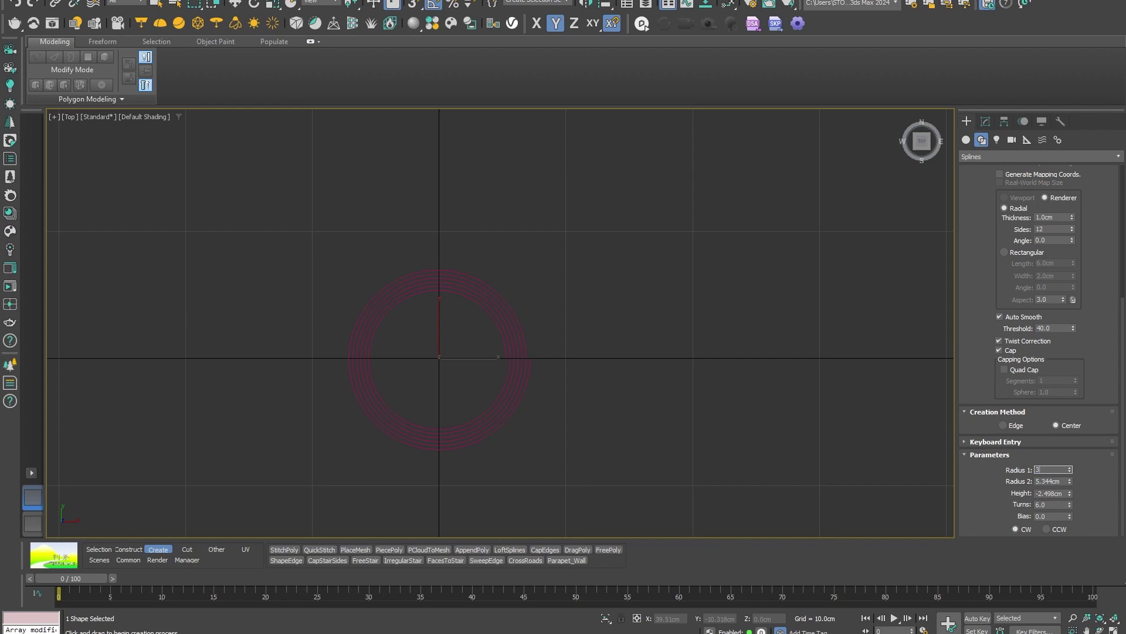
double_click(1055, 481)
double_click(1044, 493)
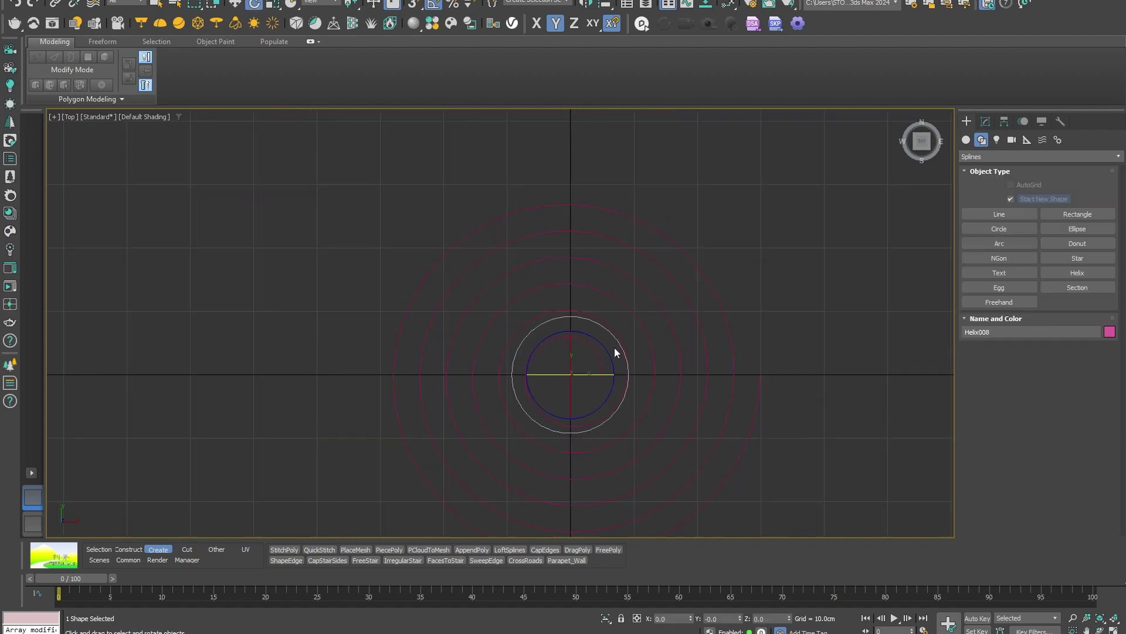
Rotate the helix 90° about Z and apply an Extrude modifier with an amount of 70 cm
drag(613, 347, 578, 306)
click(986, 121)
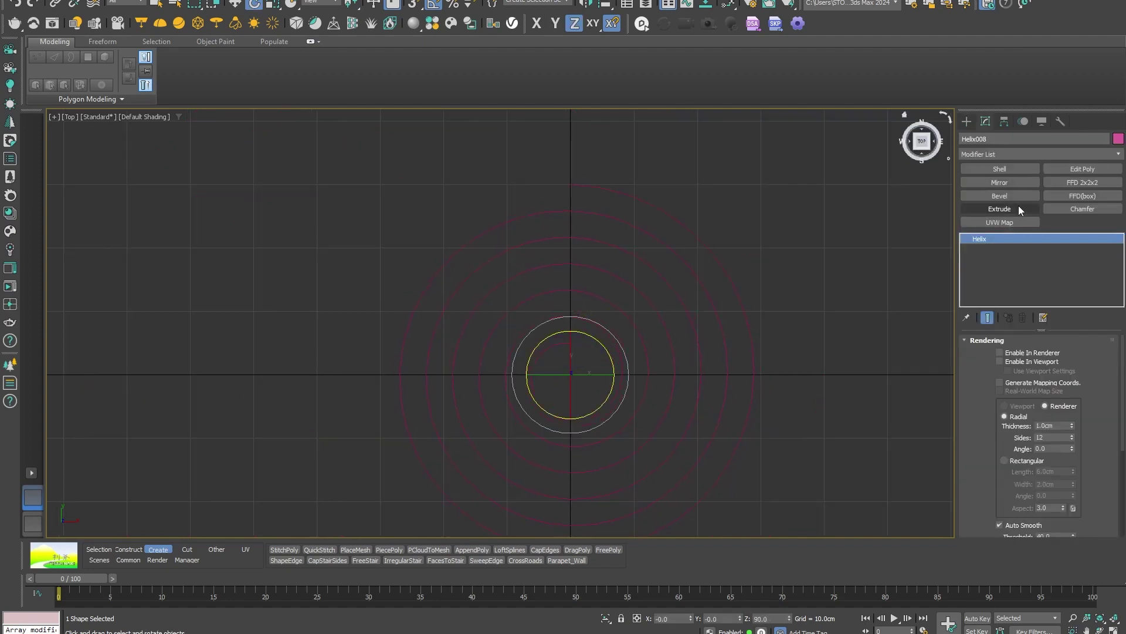
click(1018, 207)
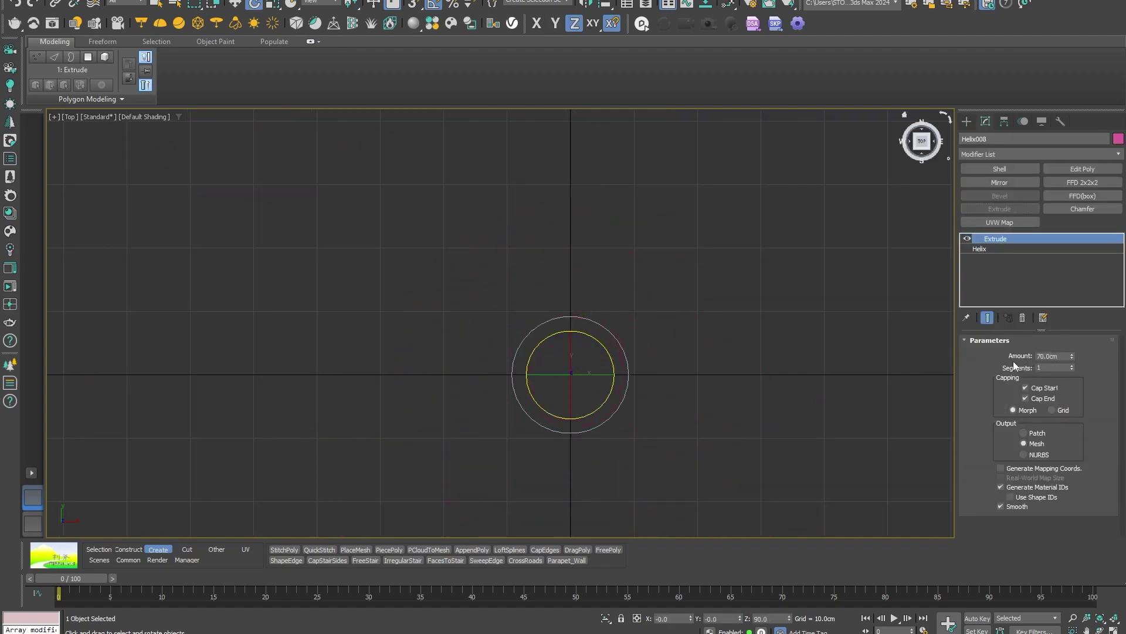
alt+middle_drag(618, 407, 581, 385)
key(t)
Add an Edit Poly modifier and a Shell modifier with an inner amount of 1.2 cm to the extruded spiral
click(1091, 172)
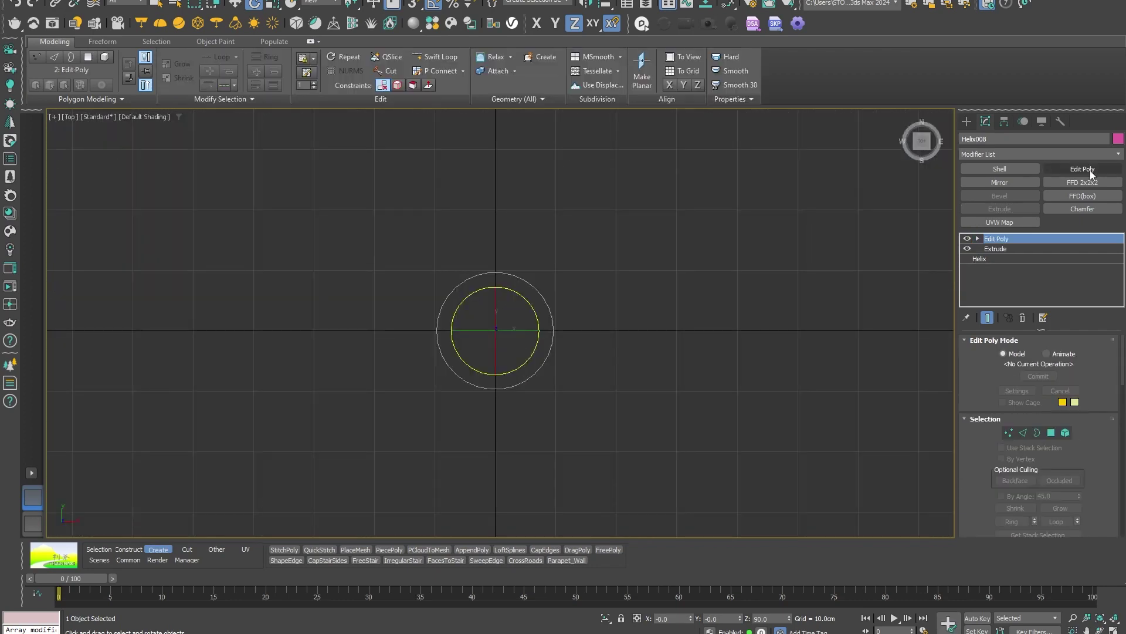
click(1016, 168)
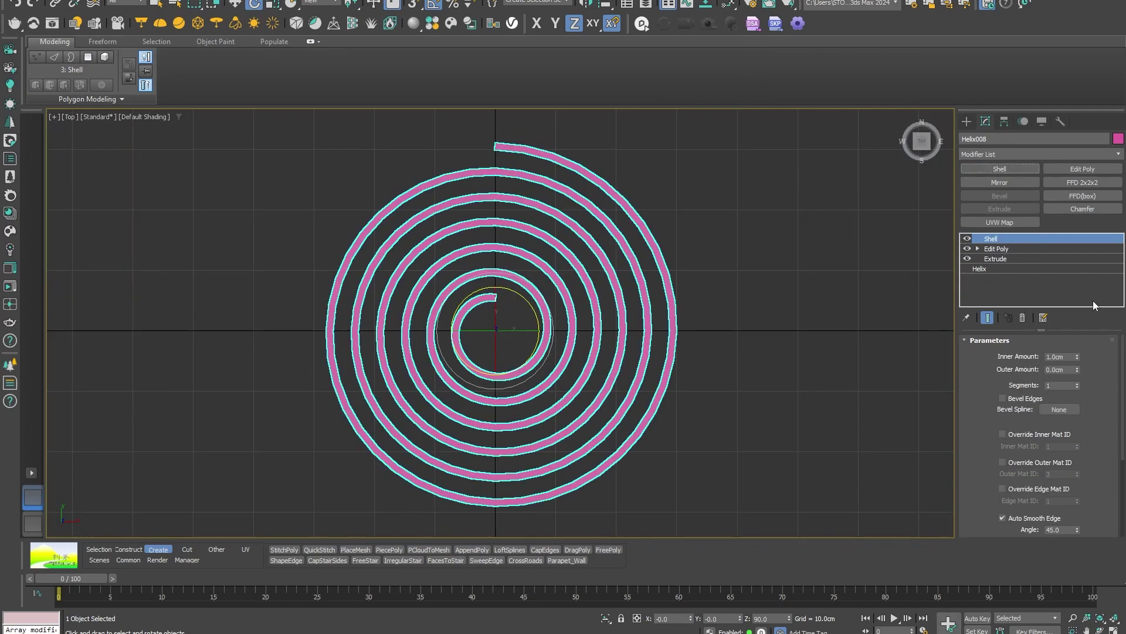
click(1071, 357)
text(1.2)
key(Return)
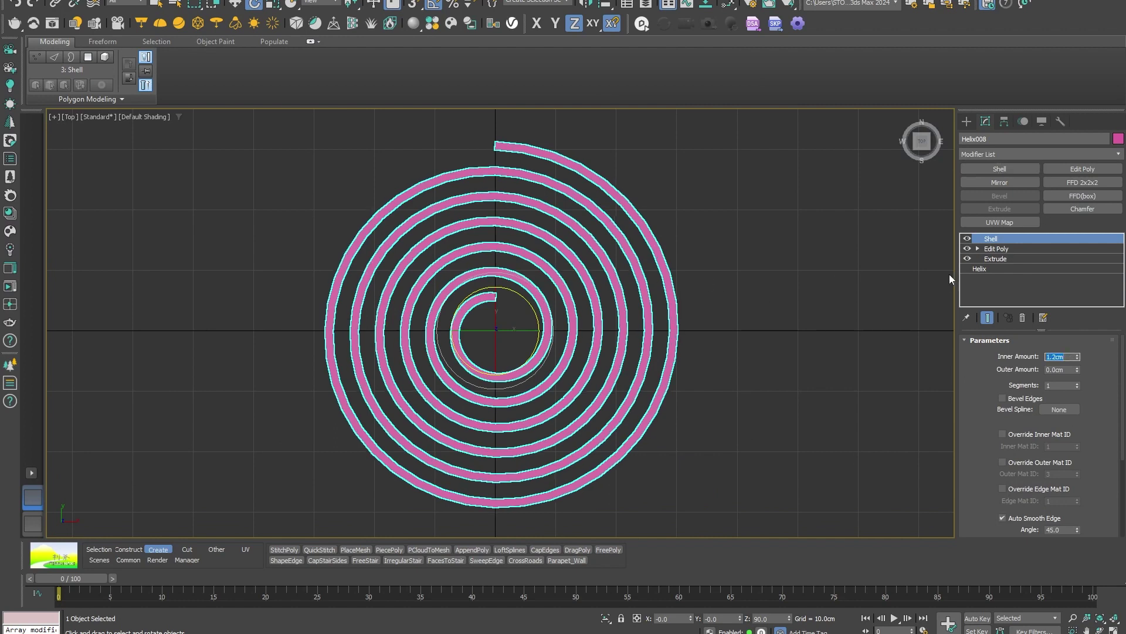
At edge level of the Edit Poly below the Shell, scale the whole spiral down along Y into a flattened ellipse
click(1006, 248)
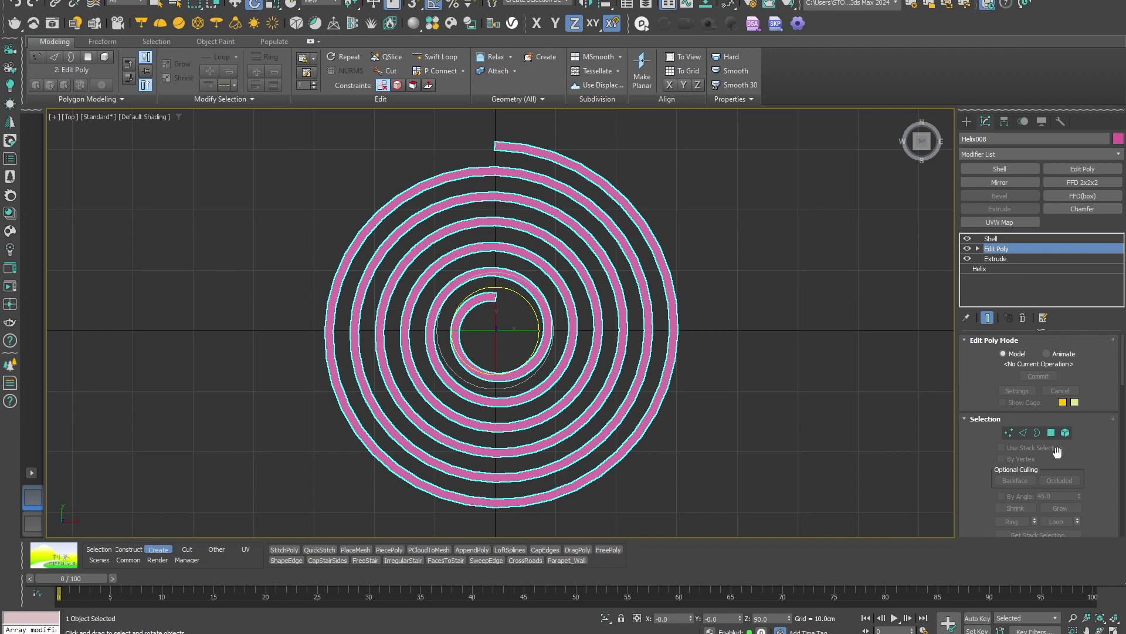
click(1023, 433)
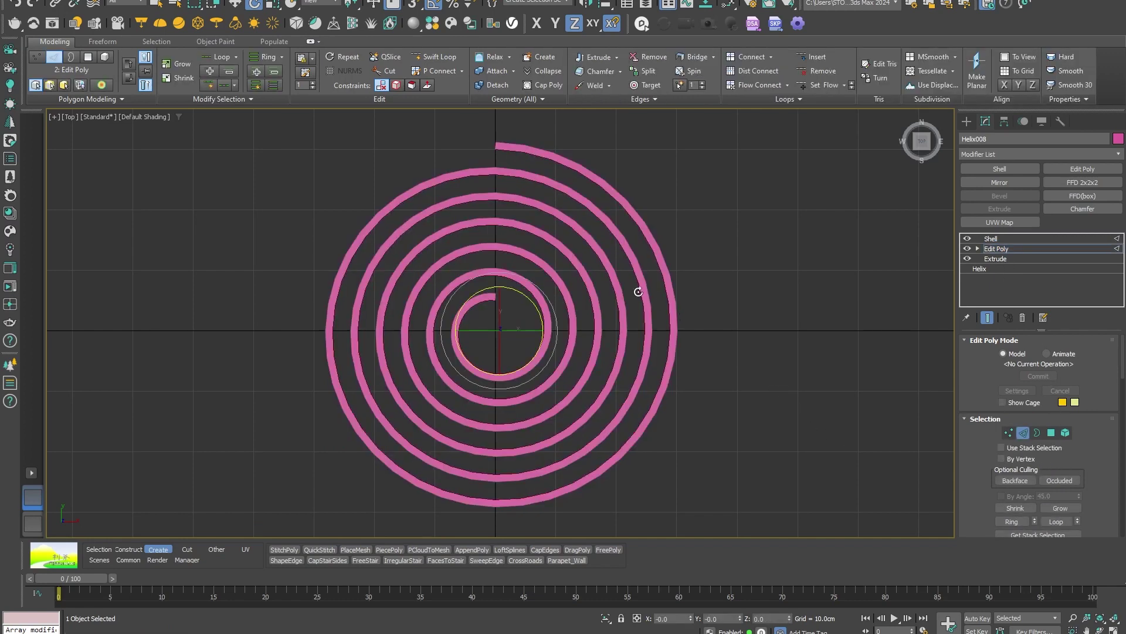
key(F3)
scroll(507, 230, up, 2)
key(r)
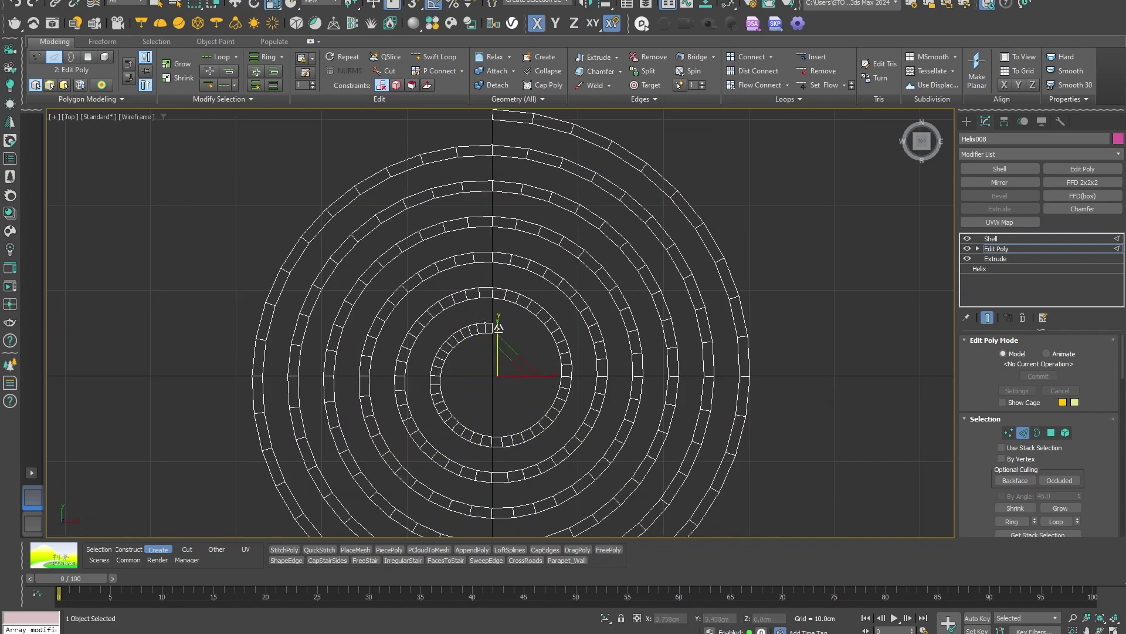
drag(500, 322, 519, 434)
Add an Edit Poly modifier above the Shell and a TurboSmooth modifier on top of it
click(997, 239)
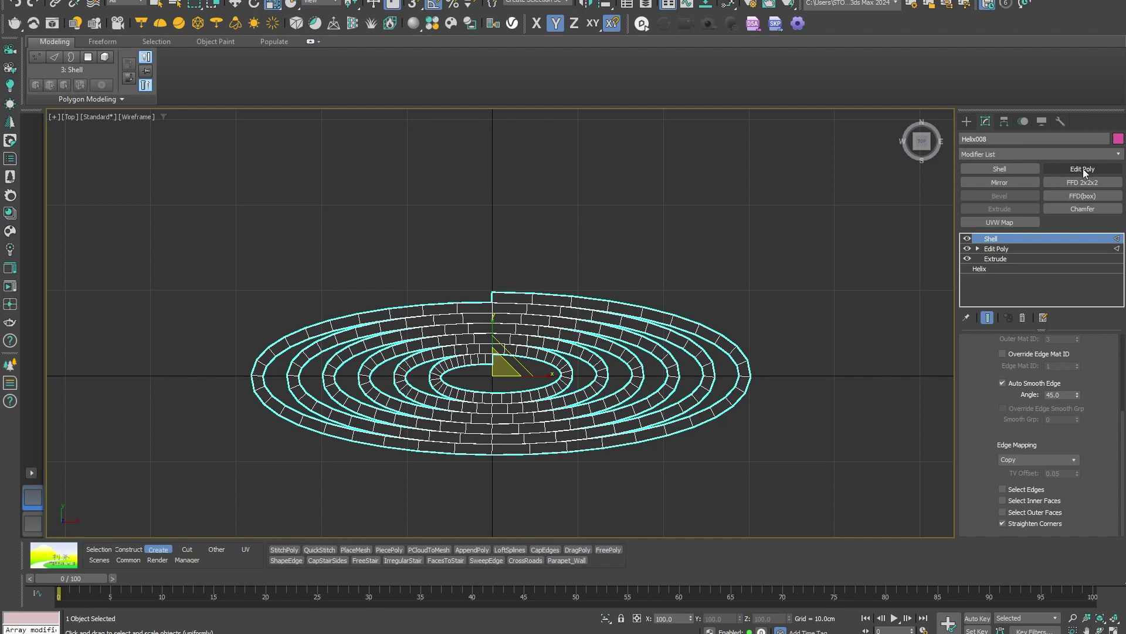
click(1083, 168)
click(1021, 151)
text(turbo)
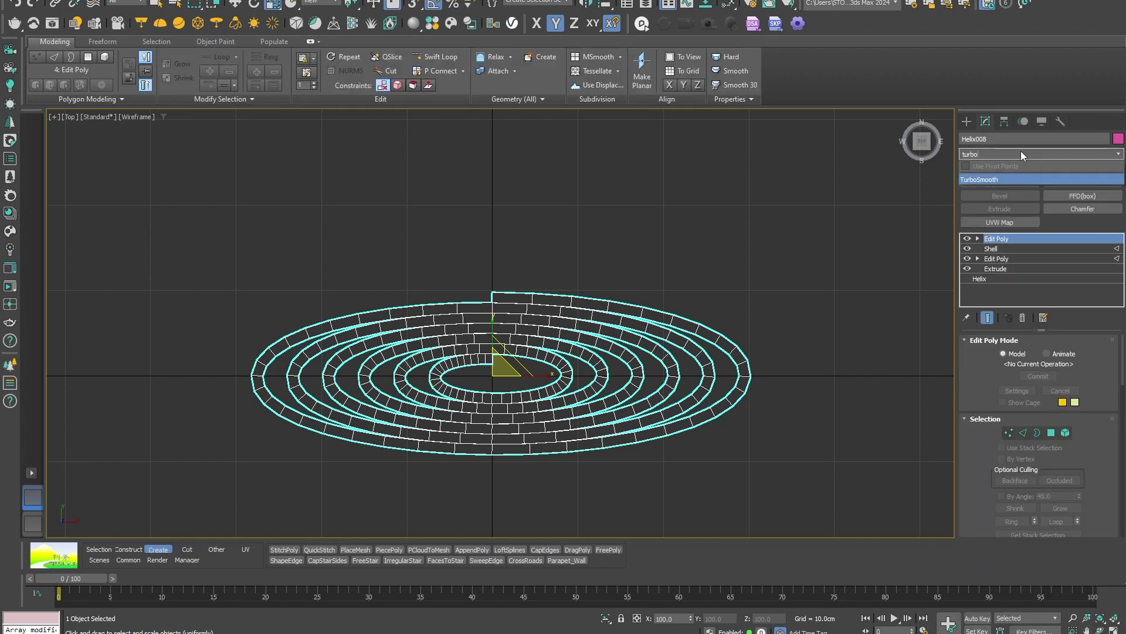
click(984, 179)
scroll(485, 390, up, 4)
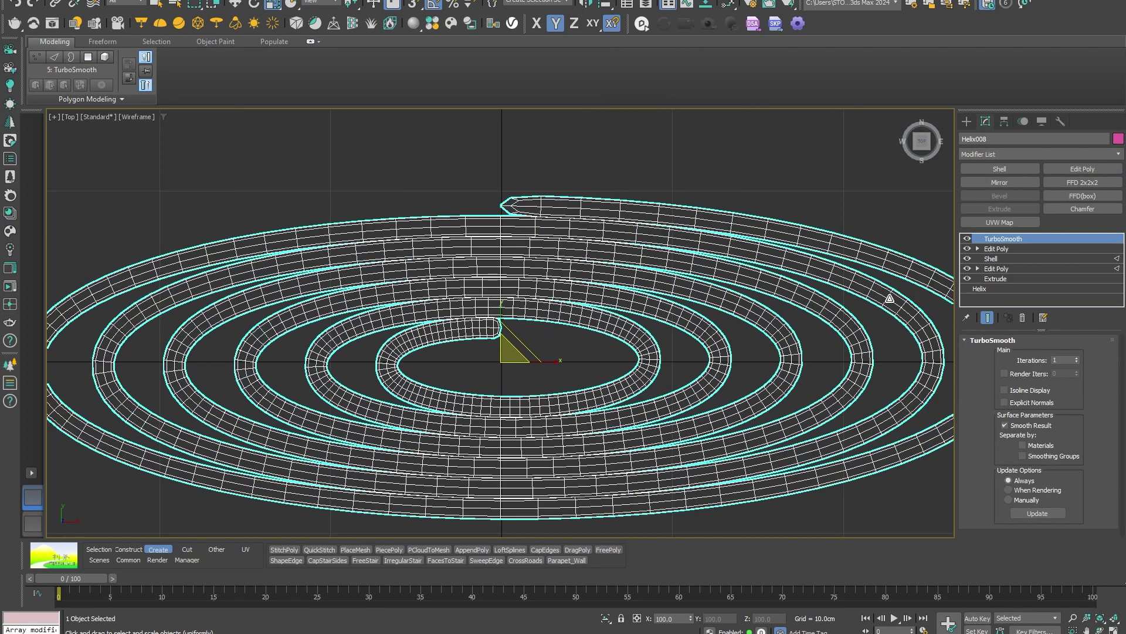
Turn off the Shell, upper Edit Poly and TurboSmooth modifiers, and edit the lower Edit Poly at vertex level
click(993, 269)
click(968, 258)
click(969, 249)
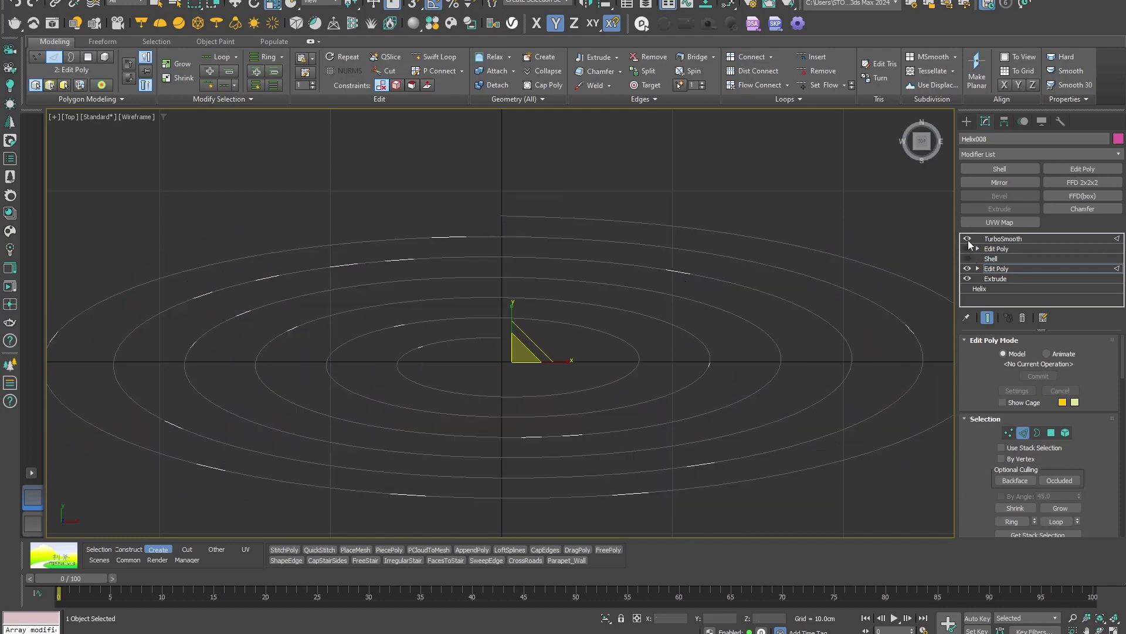
click(968, 239)
key(1)
Move the vertices at the spiral's inner end in the positive X direction to extend the inner curl
scroll(540, 339, up, 3)
drag(495, 352, 679, 339)
key(w)
scroll(438, 329, up, 3)
click(564, 337)
Move the vertices at the spiral's outer end in the negative X direction to lengthen the outer flap
scroll(679, 340, down, 3)
middle_drag(680, 340, 722, 524)
drag(616, 312, 595, 265)
click(495, 280)
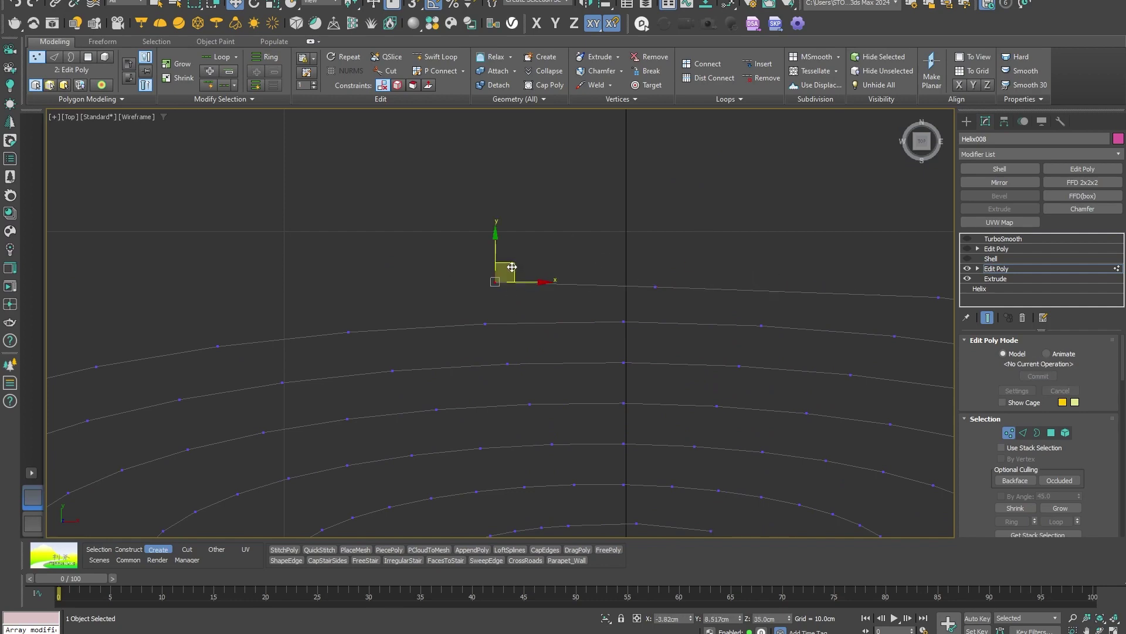
drag(510, 267, 362, 273)
Turn the upper modifiers back on and rotate the roll about the X axis so it lies on its side
scroll(641, 204, down, 5)
click(991, 259)
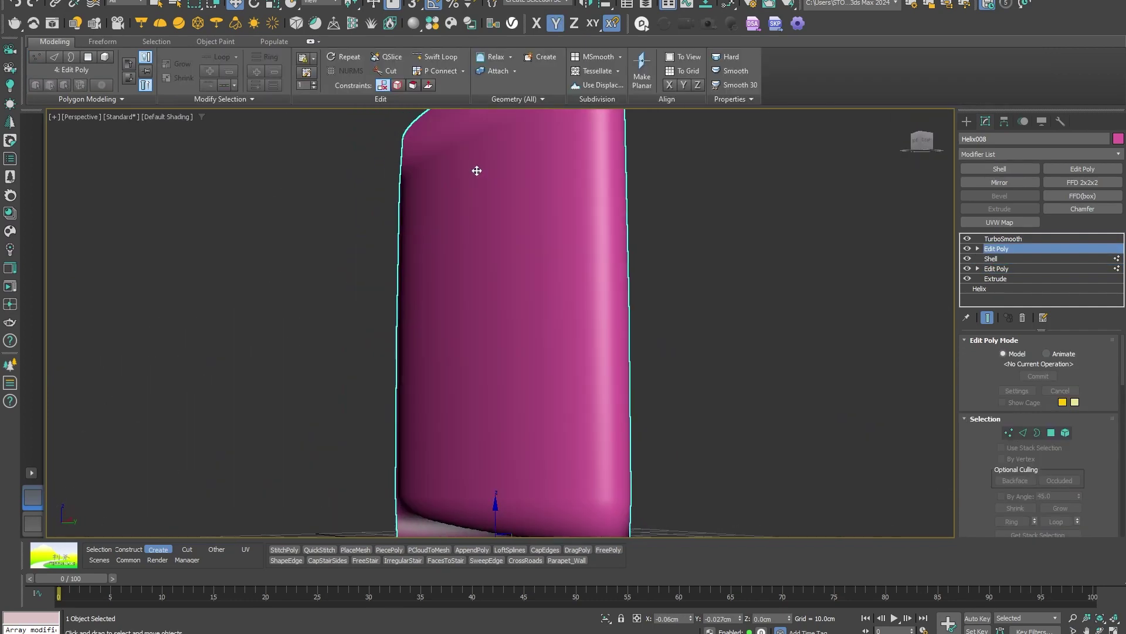
mouse_move(478, 171)
alt+middle_down()
mouse_move(392, 227)
mouse_move(465, 235)
mouse_move(493, 254)
alt+middle_up()
scroll(493, 254, down, 5)
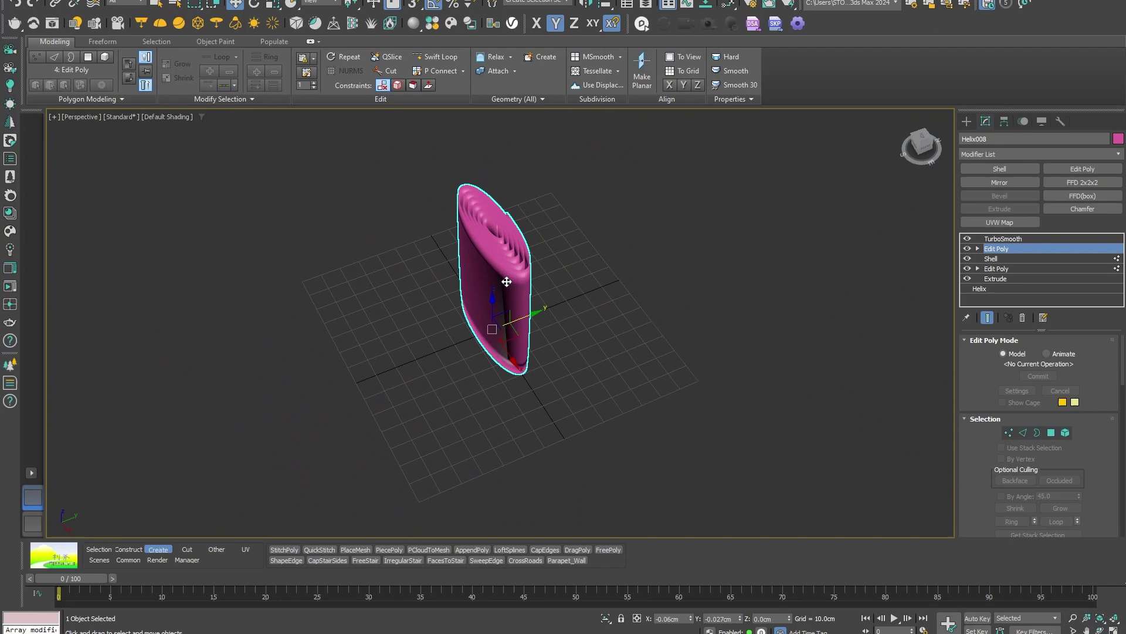
key(e)
drag(470, 307, 464, 329)
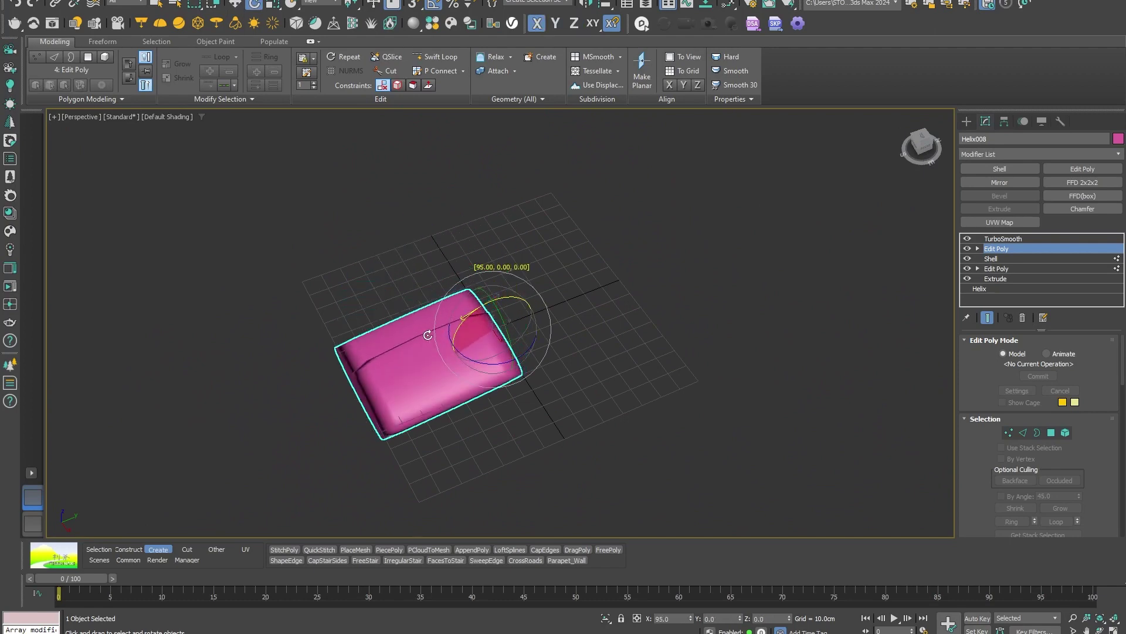
In the upper Edit Poly, select the rim edges of the spiral strip at both open ends of the roll
key(f)
key(q)
key(2)
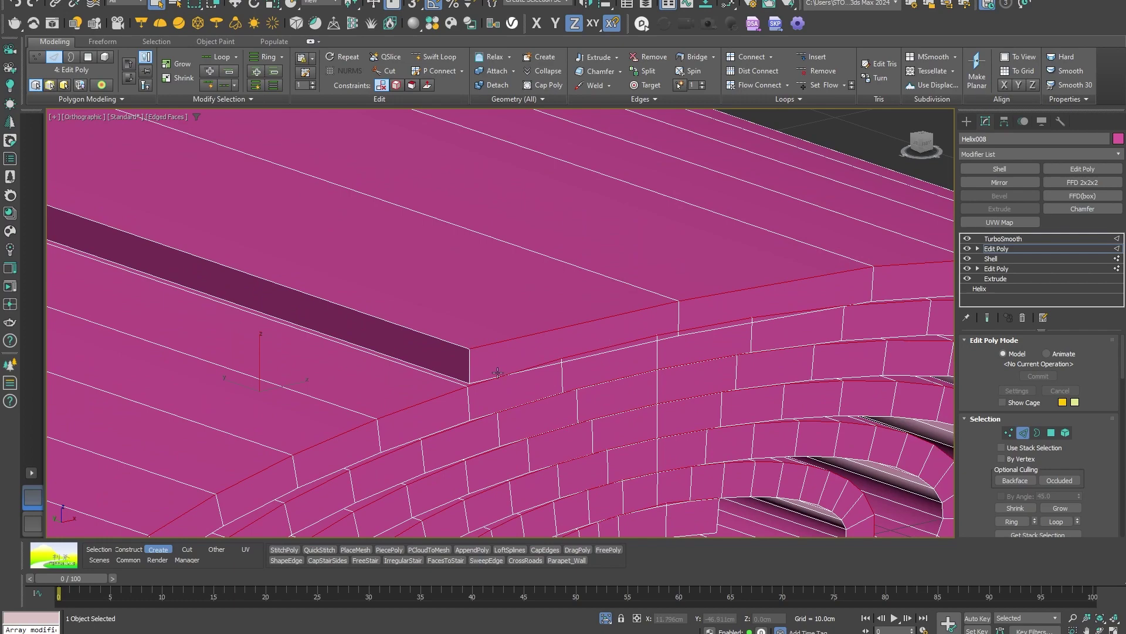
scroll(498, 373, up, 5)
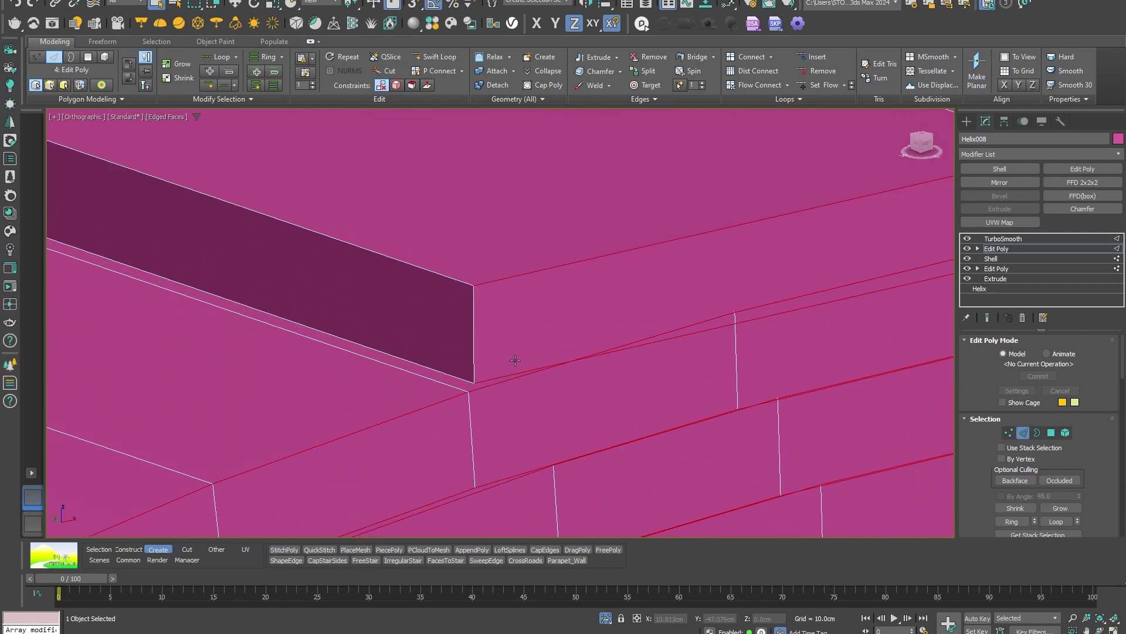
scroll(515, 359, down, 10)
alt+middle_drag(516, 360, 455, 362)
scroll(458, 404, up, 10)
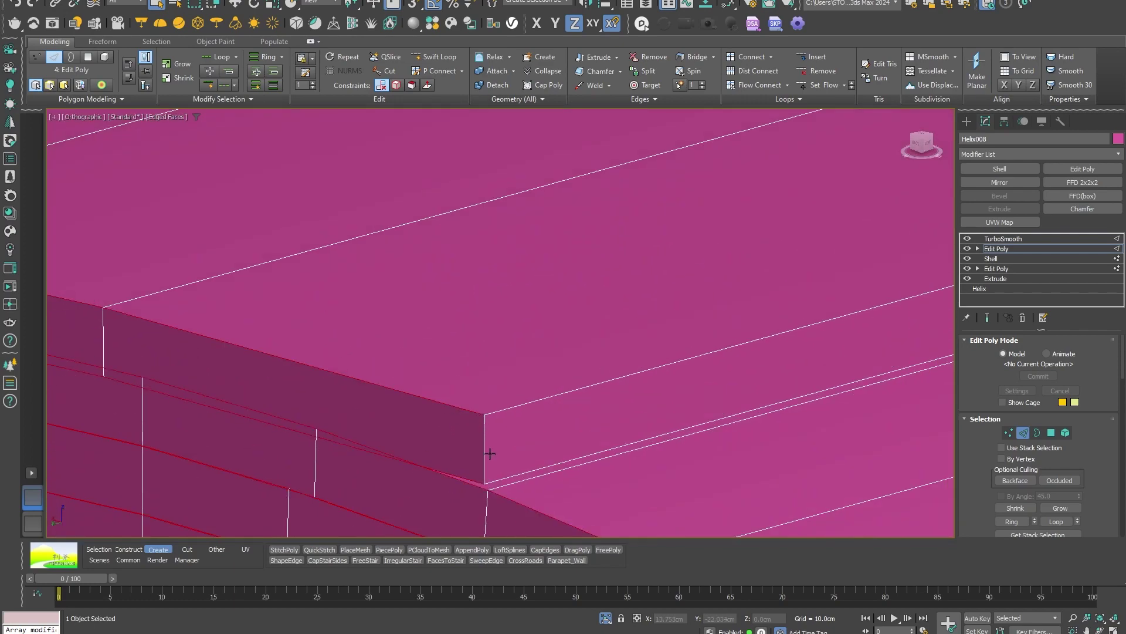
Add the corner edges at the strip's outer and inner ends to the edge selection
key(f)
scroll(780, 157, up, 6)
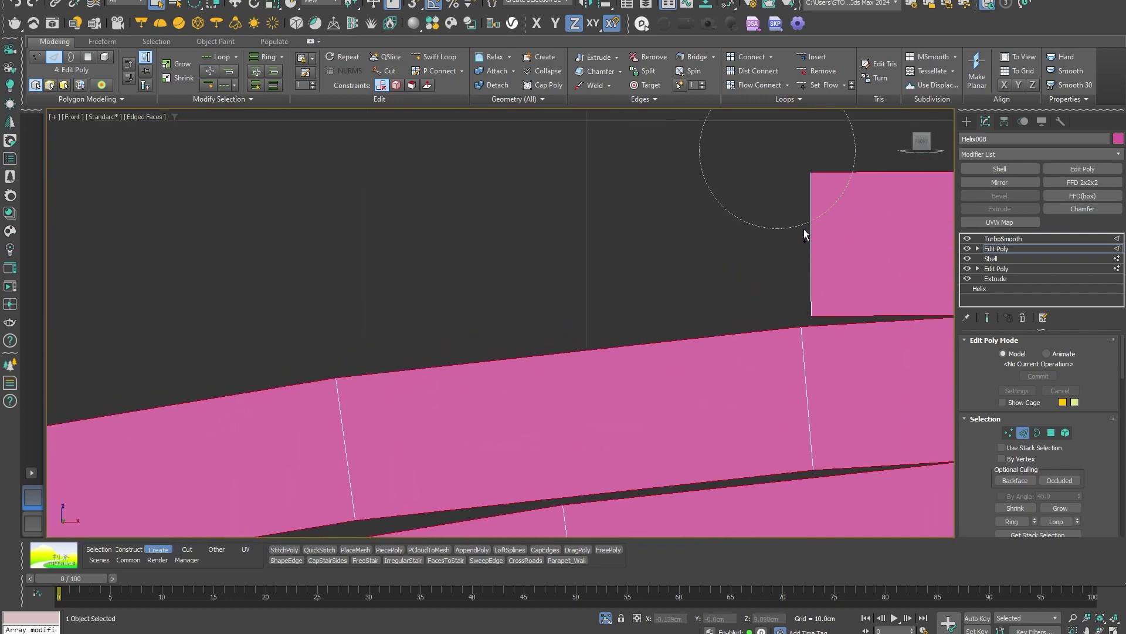
scroll(667, 273, down, 6)
scroll(695, 362, up, 4)
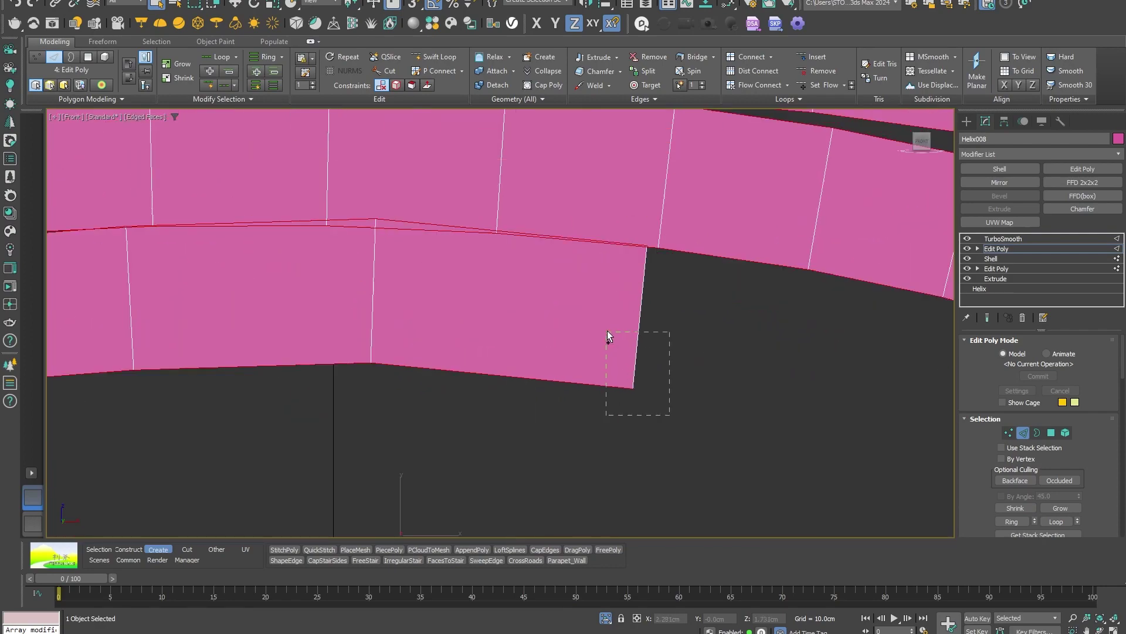
ctrl+drag(607, 330, 606, 331)
scroll(658, 250, up, 6)
key(F3)
scroll(671, 252, up, 3)
scroll(598, 263, down, 10)
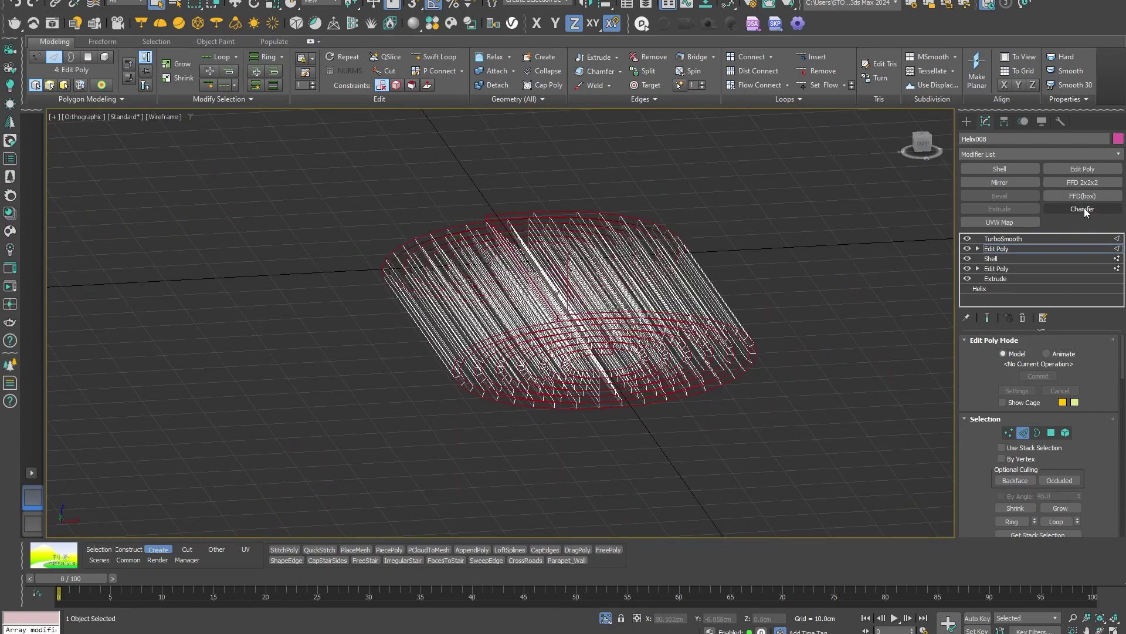
Apply a Chamfer modifier to the selected edges with an amount of 0.5 cm
click(1083, 209)
scroll(622, 306, up, 6)
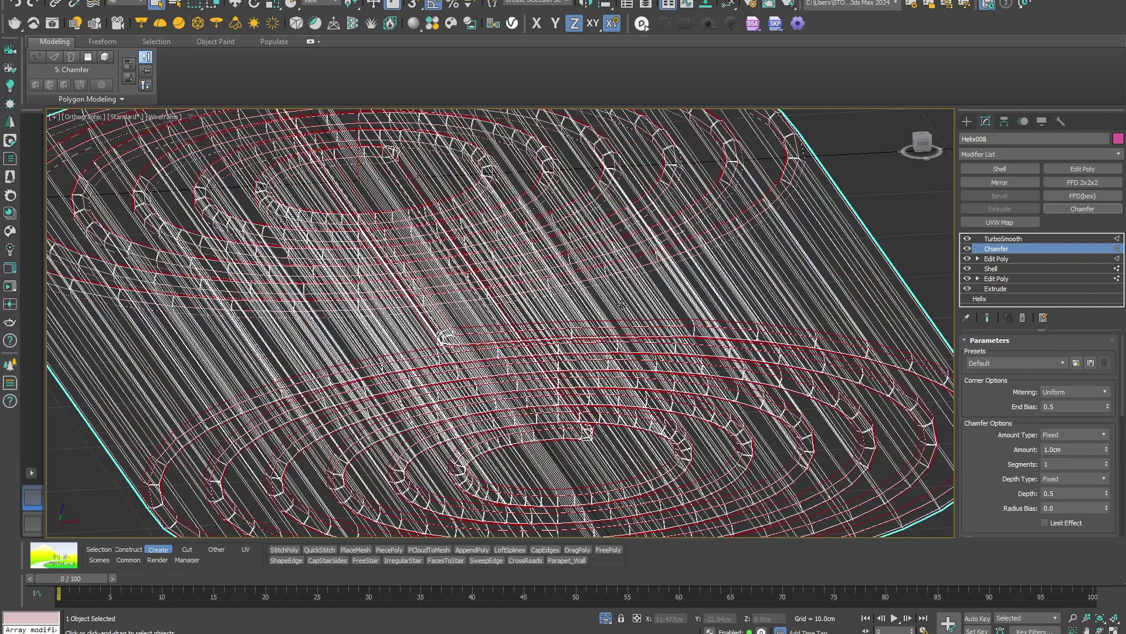
key(F3)
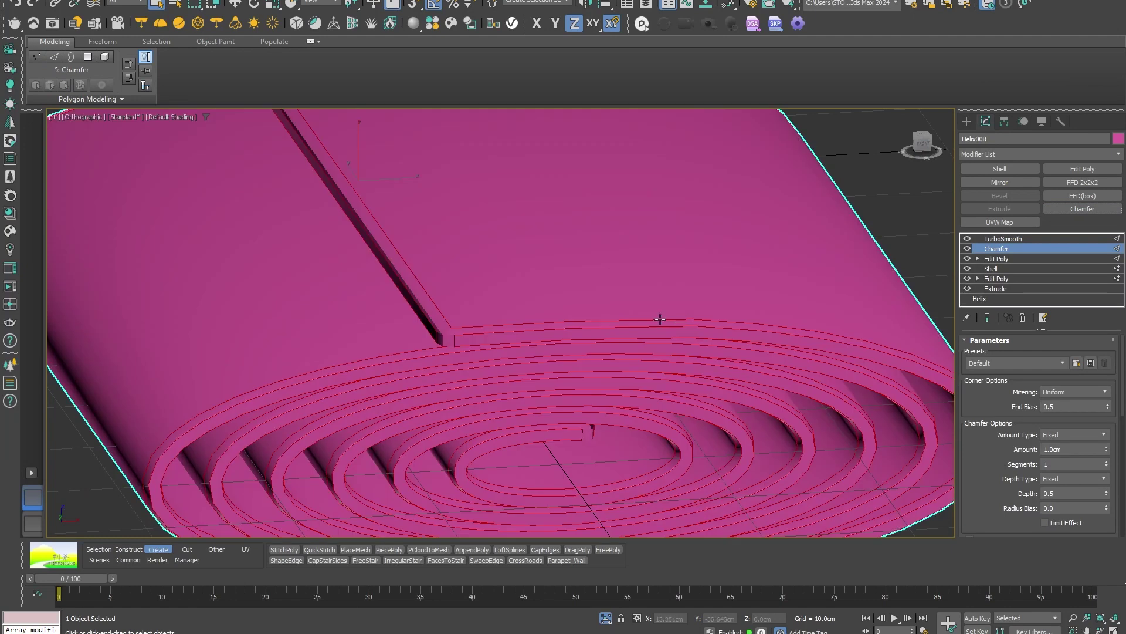
click(1069, 449)
text(0.5)
key(Return)
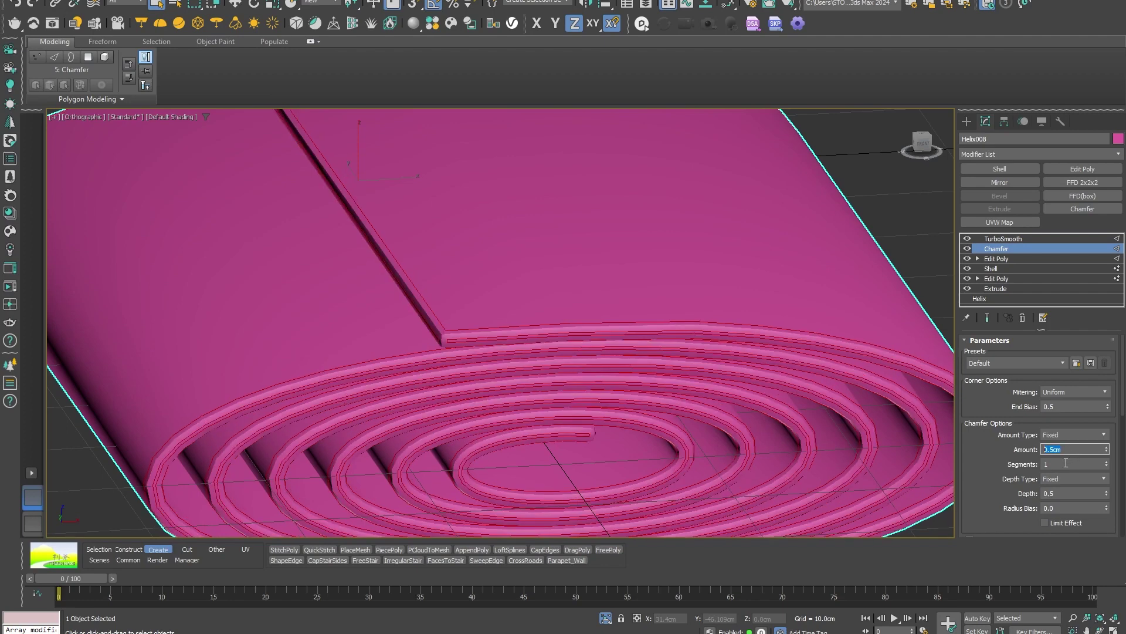
Set the chamfer's segments to 2 and its depth to -0.5
click(1066, 463)
text(12)
key(Return)
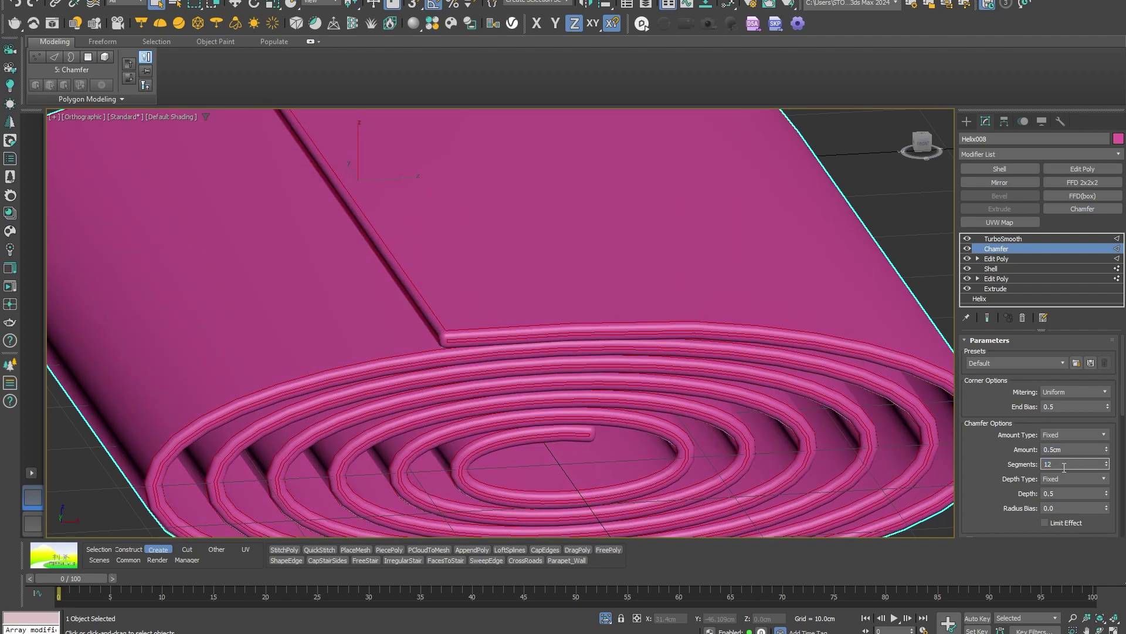
text(2)
key(Return)
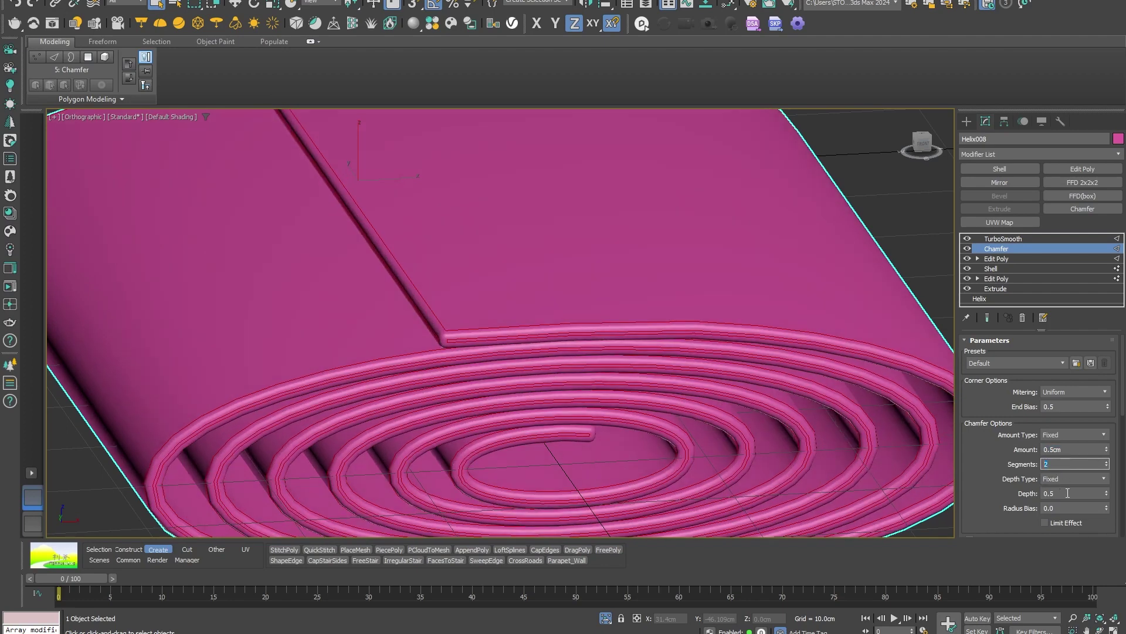
click(1097, 493)
text(-0.5)
key(Return)
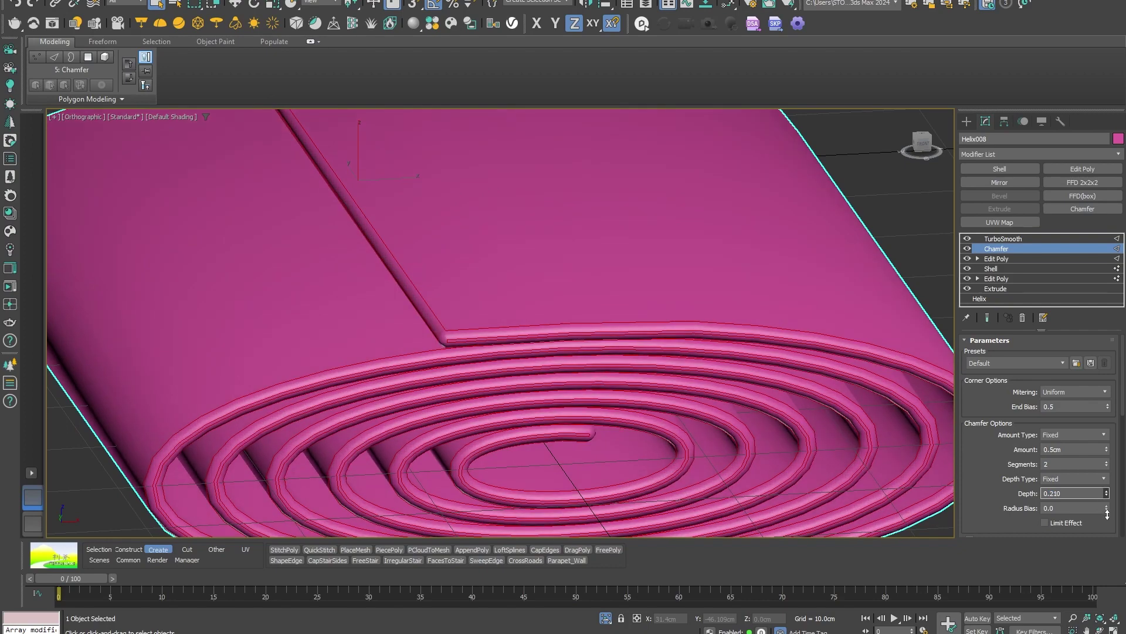
Show the end result of the modifier stack and inspect the chamfered rims with TurboSmooth applied
scroll(614, 312, up, 3)
click(990, 317)
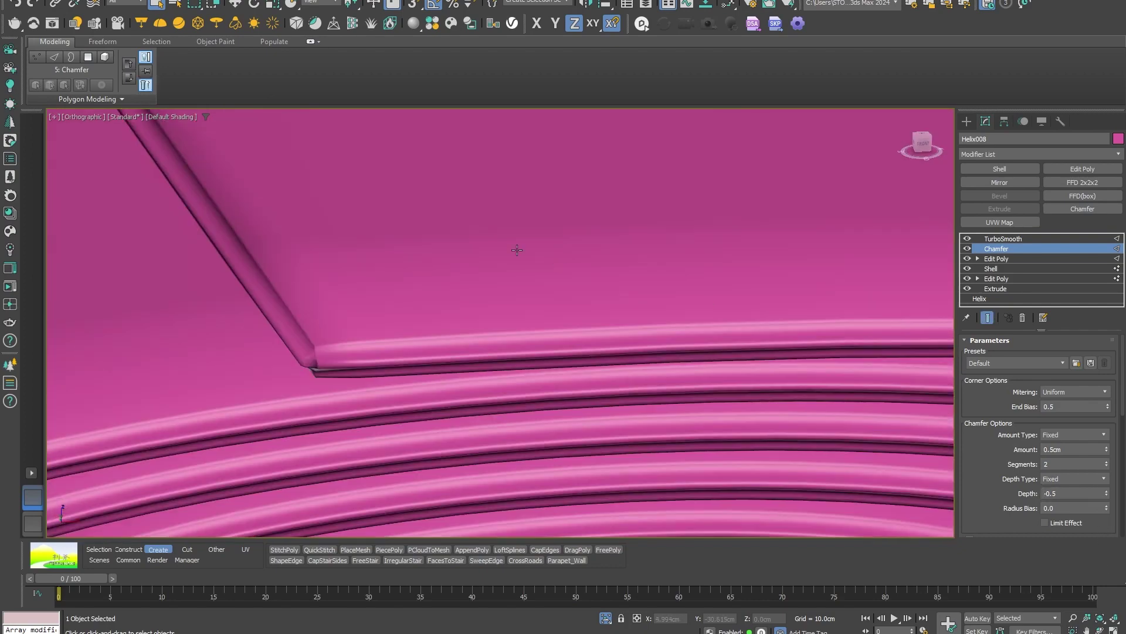
scroll(515, 246, down, 6)
scroll(621, 298, up, 5)
scroll(621, 298, down, 2)
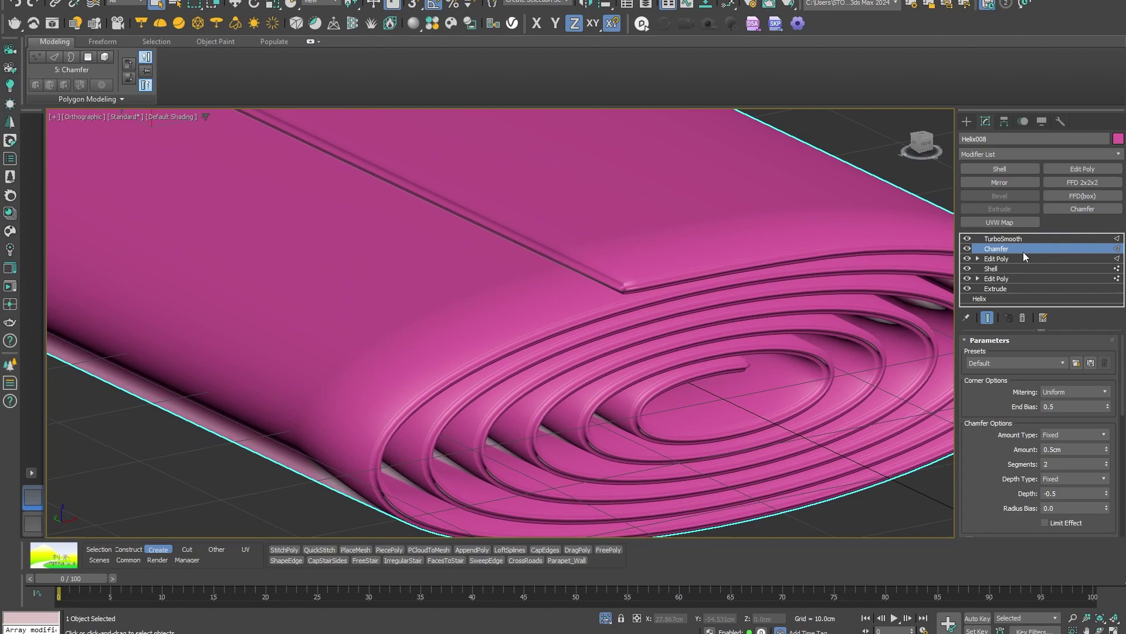
Return to the TurboSmooth modifier and convert the rolled object to an editable poly
click(1003, 239)
scroll(607, 396, down, 5)
scroll(608, 396, up, 3)
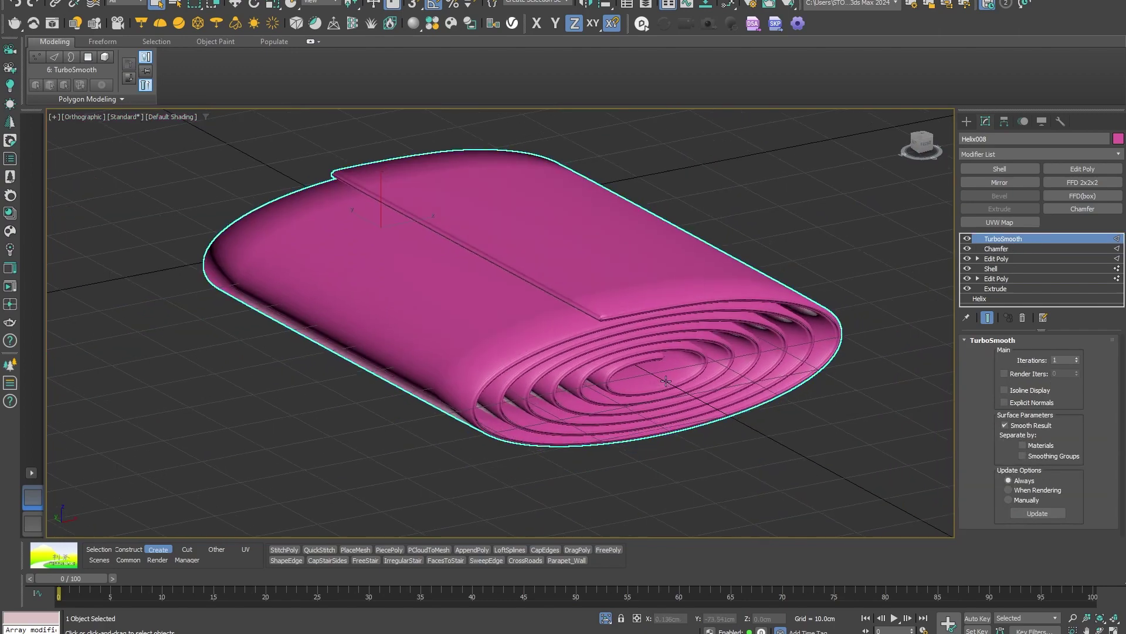
scroll(608, 396, up, 1)
right_click(462, 308)
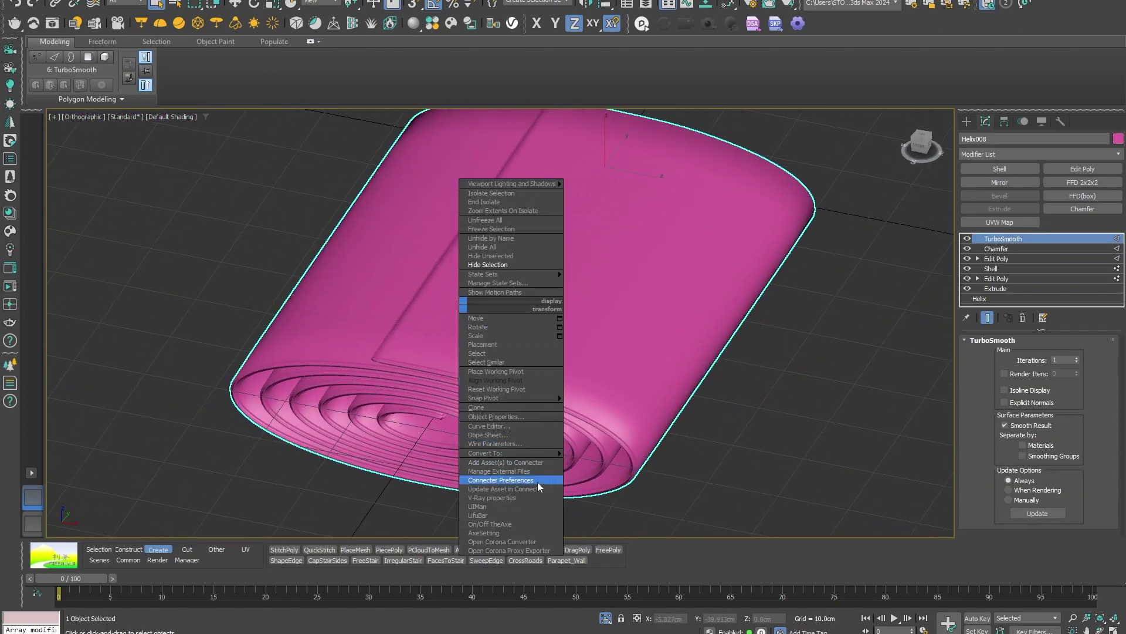
mouse_move(530, 452)
click(607, 461)
Assign the existing dark grey CoronaPhysicalMtl material to the whole roll in the Slate Material Editor
key(m)
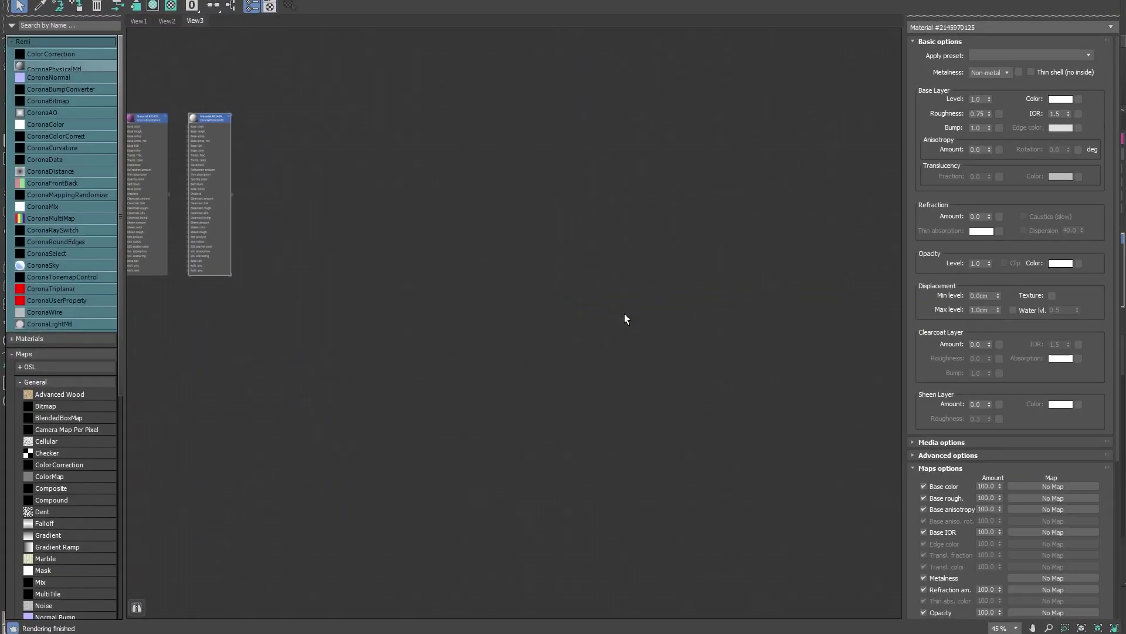
middle_drag(378, 216, 732, 311)
scroll(495, 246, up, 5)
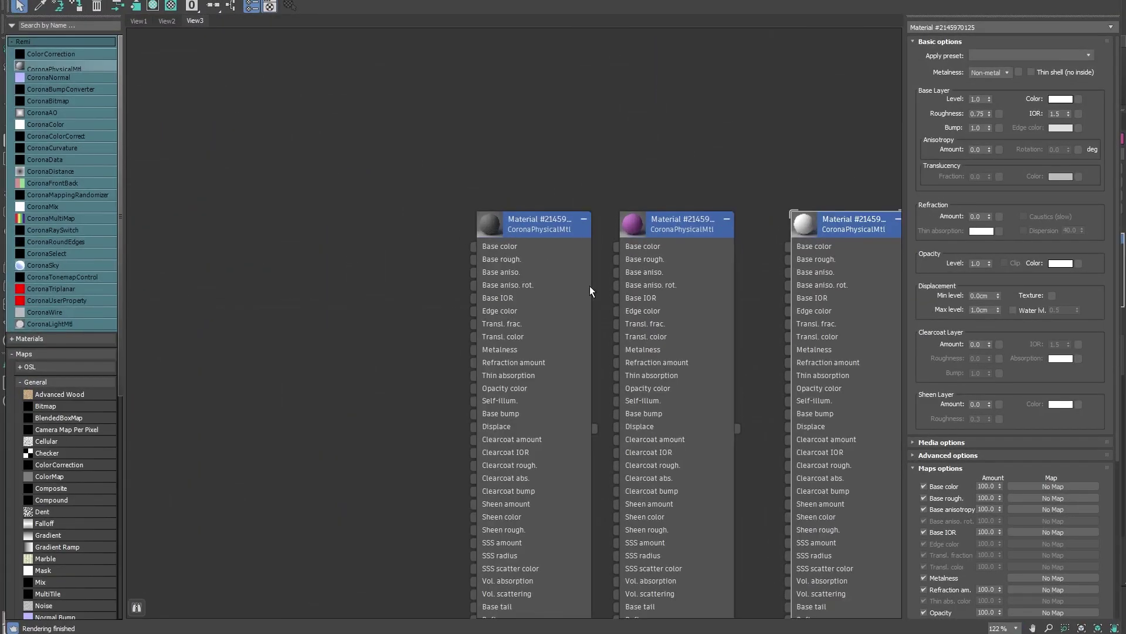
middle_drag(590, 288, 471, 263)
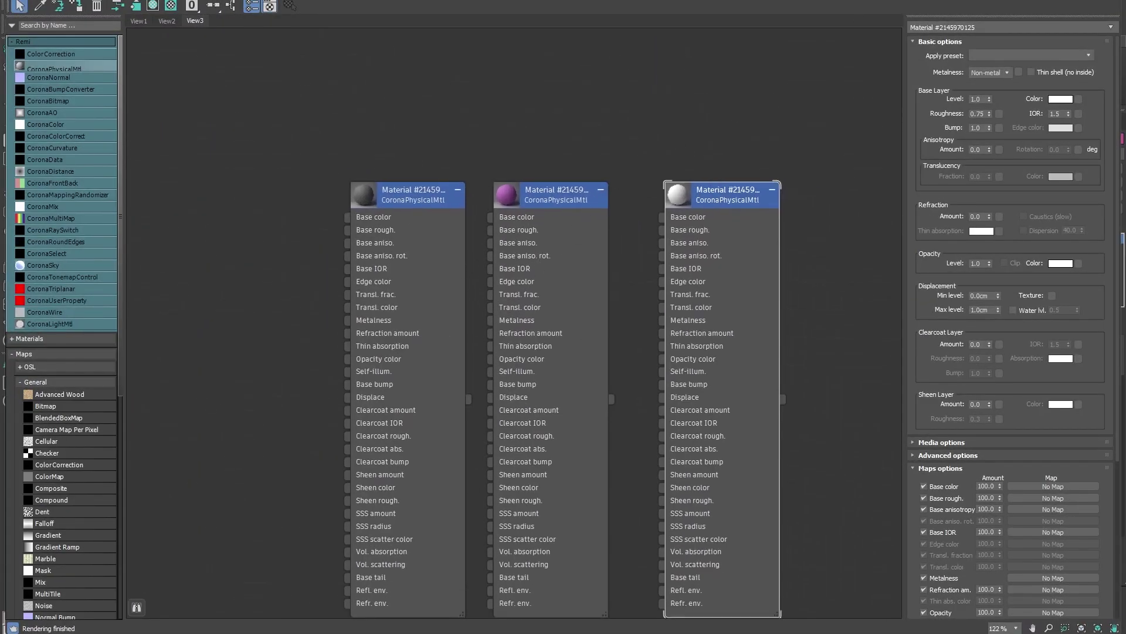
click(446, 192)
right_click(444, 193)
key(Escape)
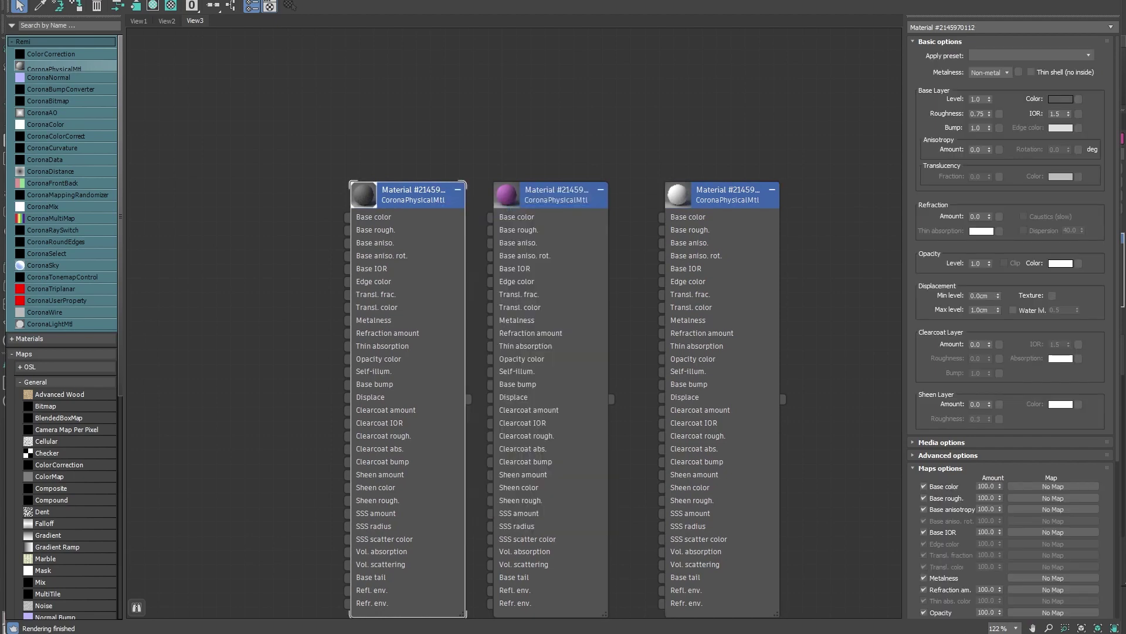
key(super+Right)
key(super+Up)
Select the continuous polygon loop running around the middle of the strip's rim, with edged faces displayed
middle_drag(487, 356, 266, 391)
alt+middle_drag(265, 391, 367, 379)
key(4)
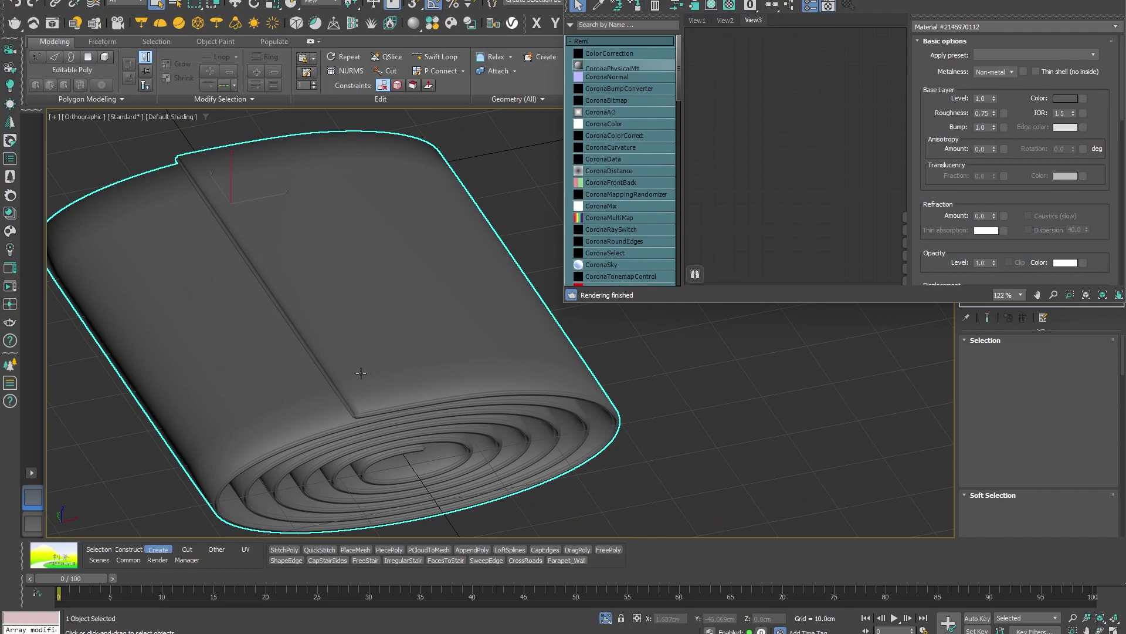
key(F4)
scroll(361, 373, up, 6)
click(407, 370)
scroll(407, 370, down, 2)
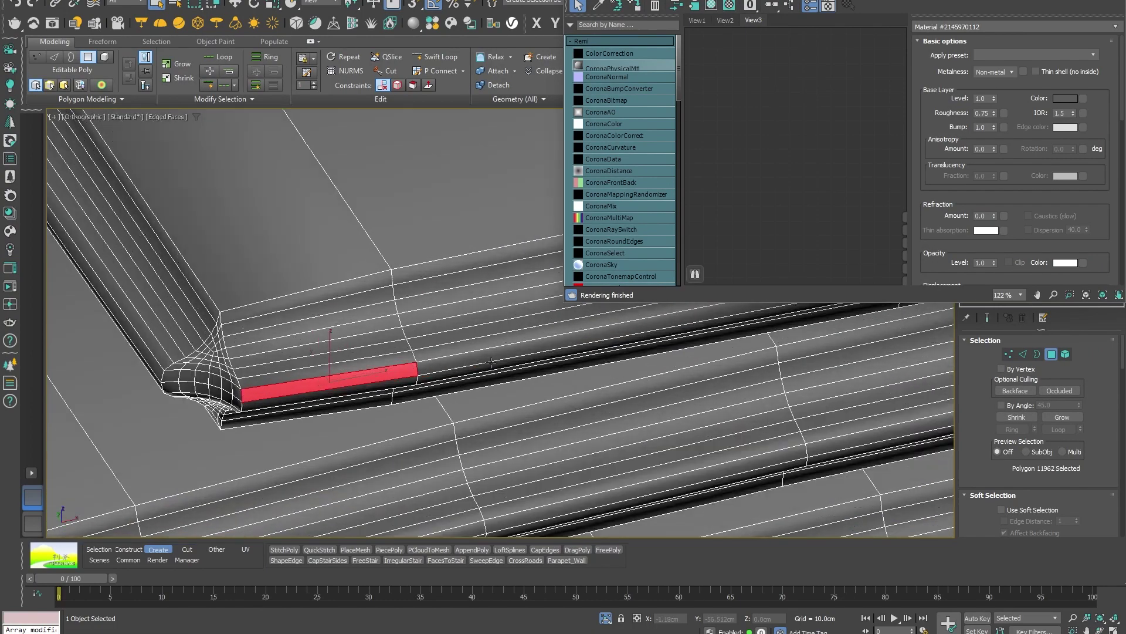
scroll(385, 369, up, 5)
click(377, 391)
shift+click(376, 391)
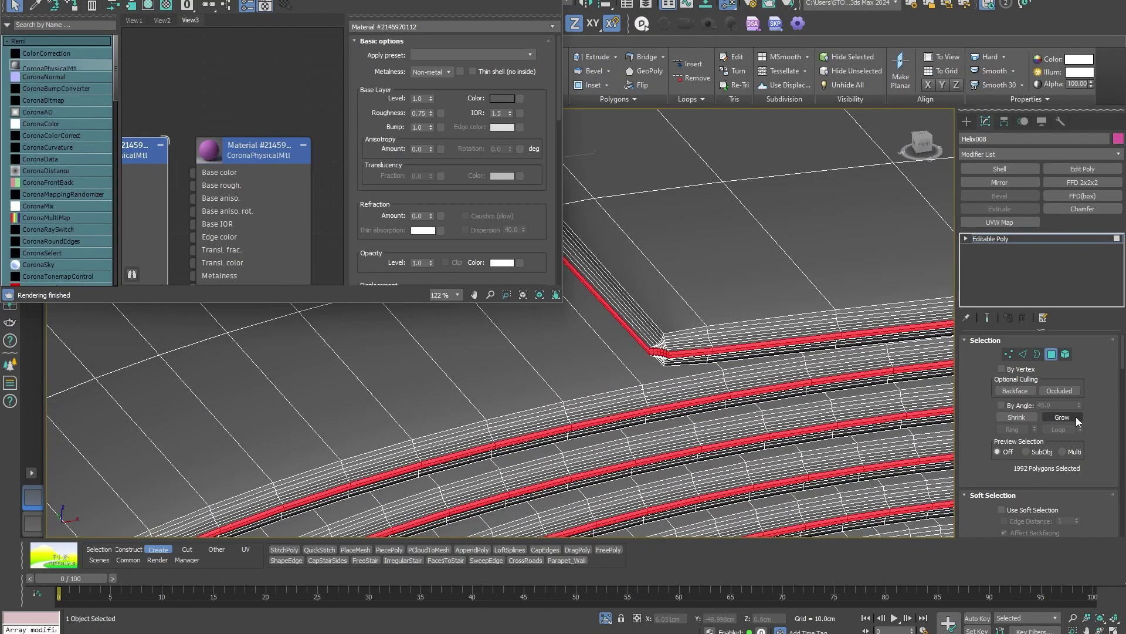
Grow the rim polygon selection to cover the full thickness of the strip and assign the purple material to it
click(1076, 417)
click(1076, 417)
click(1076, 417)
click(1076, 417)
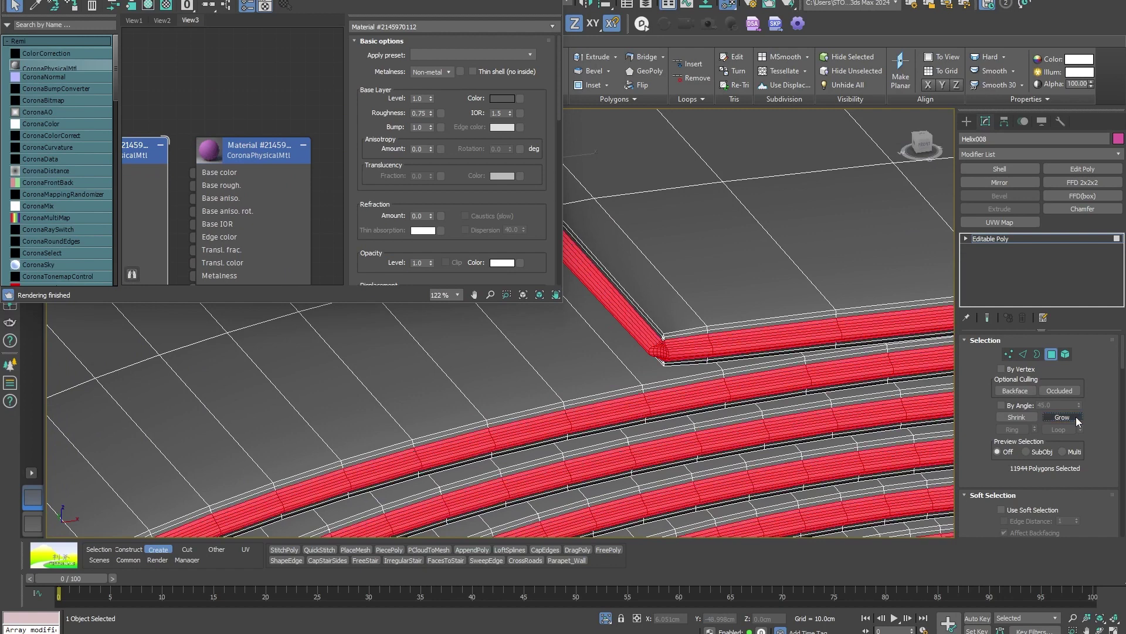
click(1076, 416)
click(1076, 416)
right_click(241, 154)
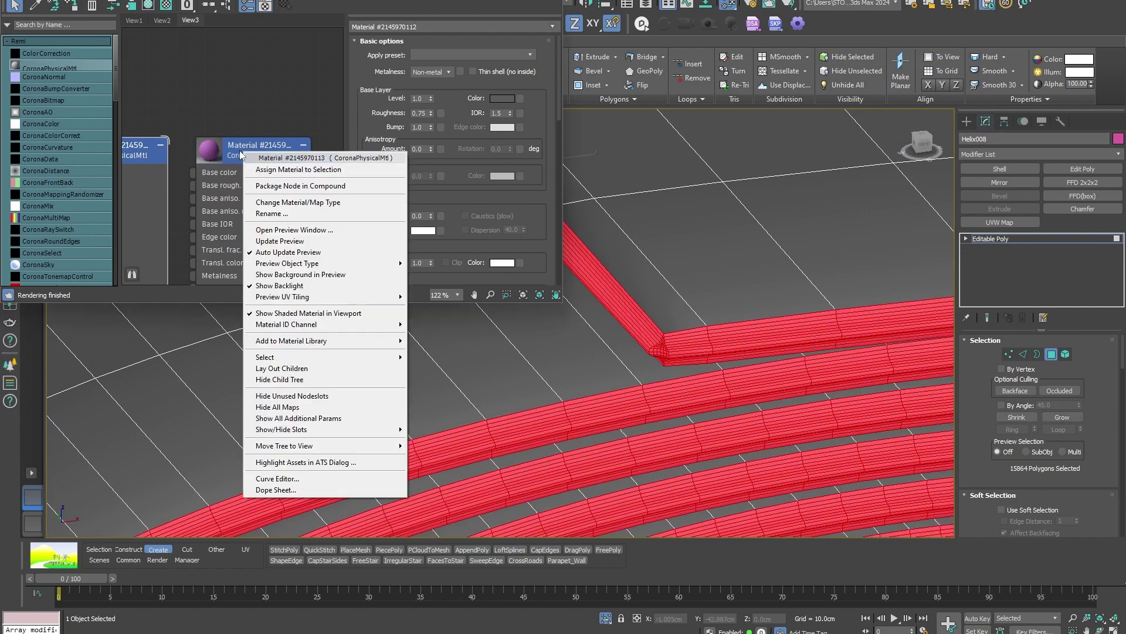
click(272, 169)
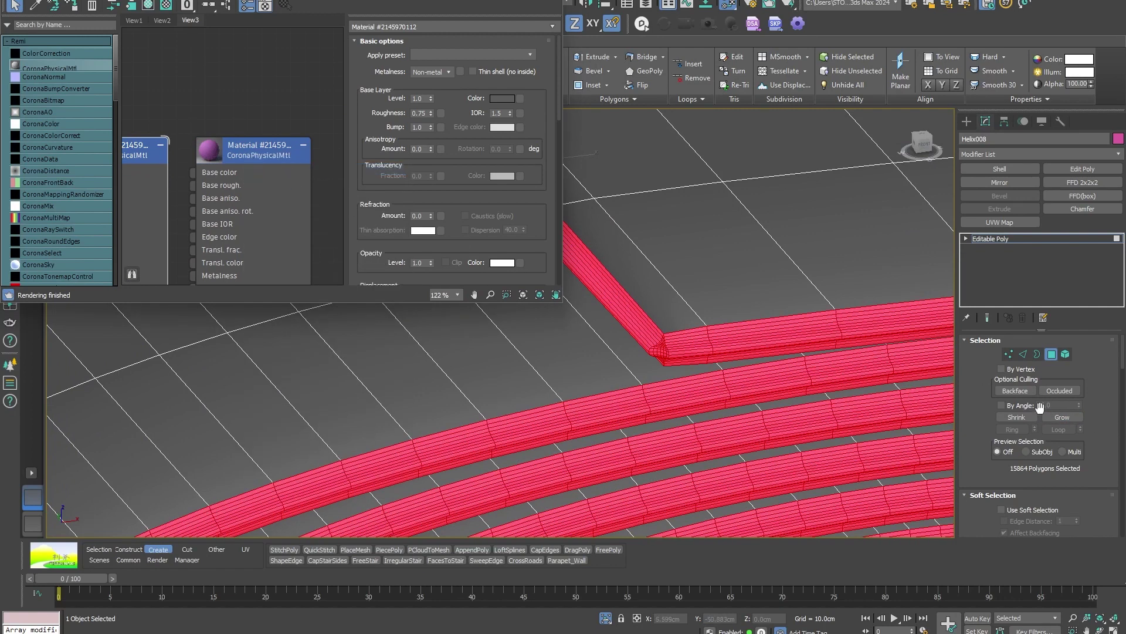
Shrink the rim selection back to its narrow central band and assign the white material to it
click(1032, 419)
click(1033, 419)
click(1032, 419)
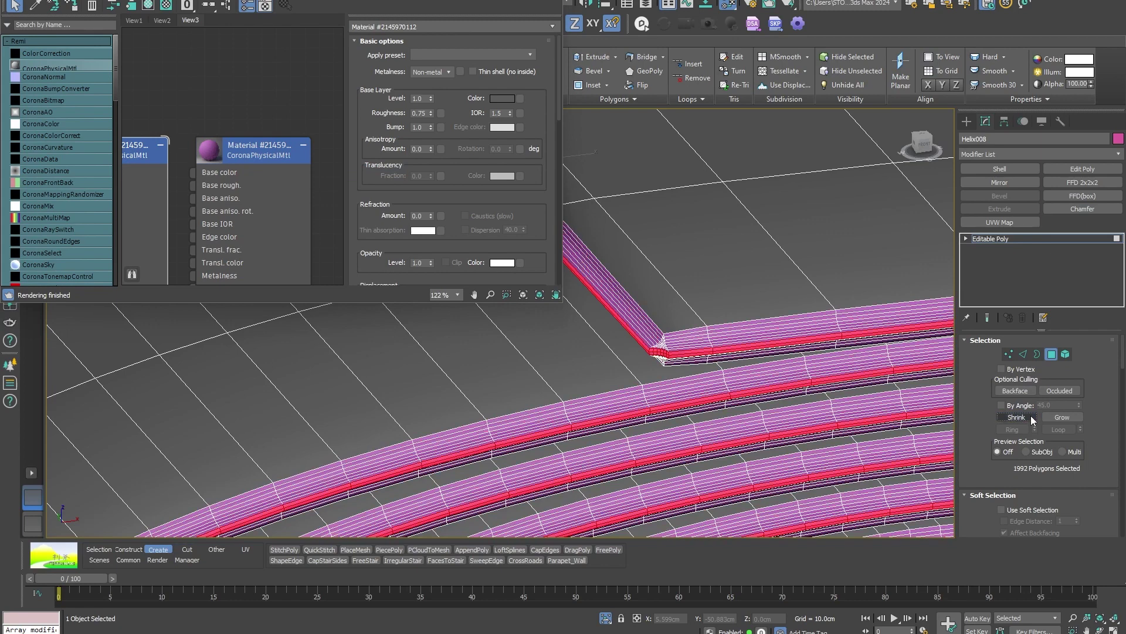
right_click(244, 155)
click(288, 168)
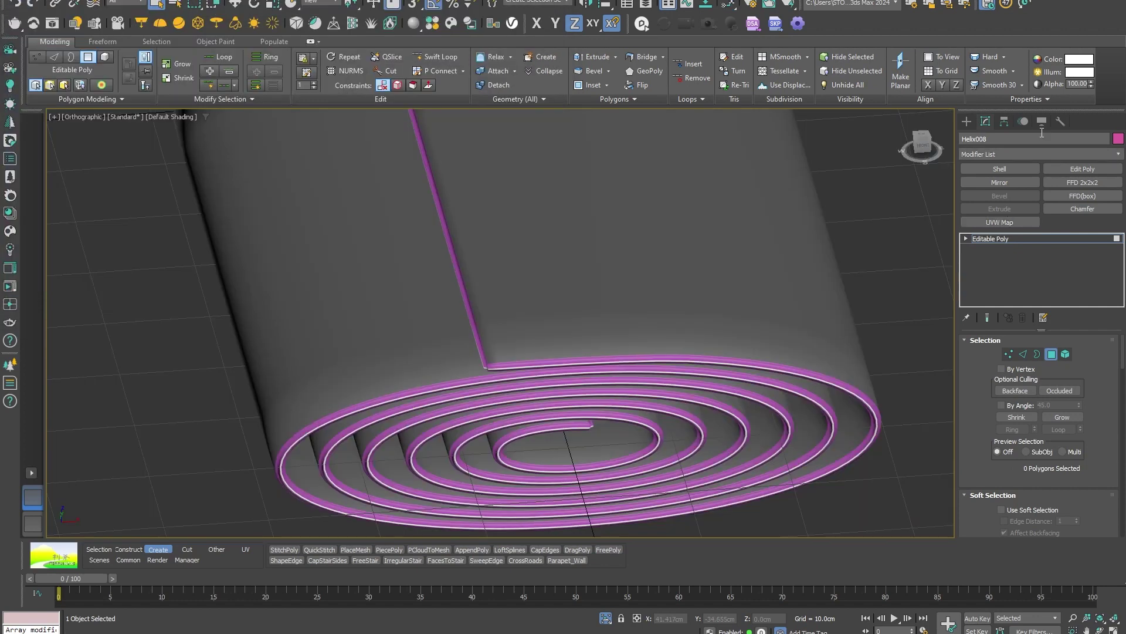
Add a TurboSmooth modifier to the roll and show it in the front view
click(1010, 154)
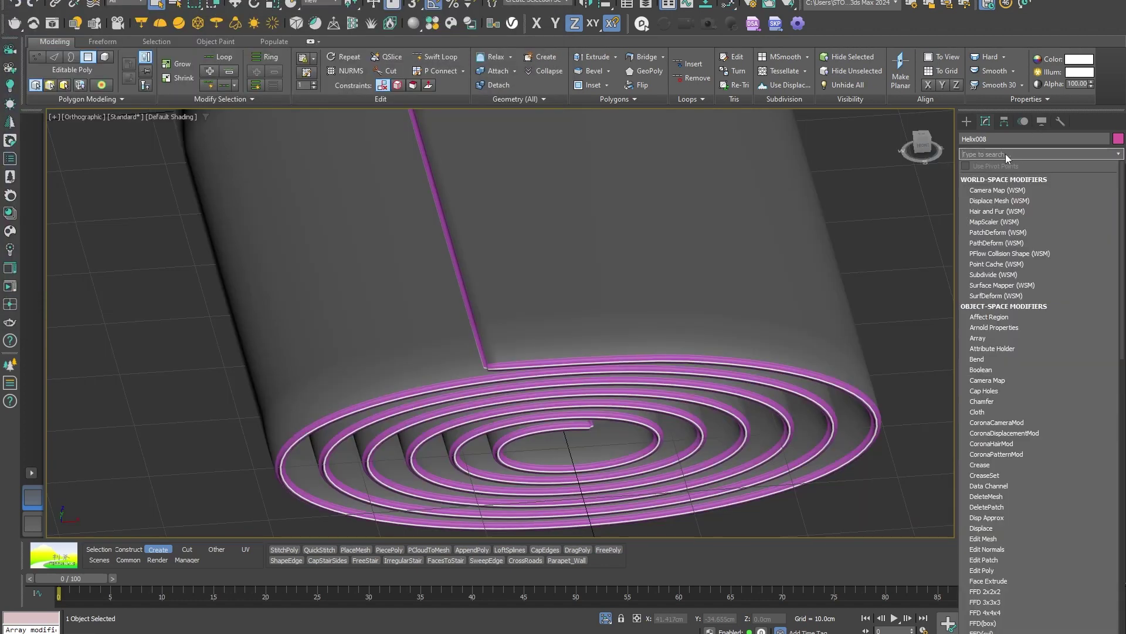
text(turb)
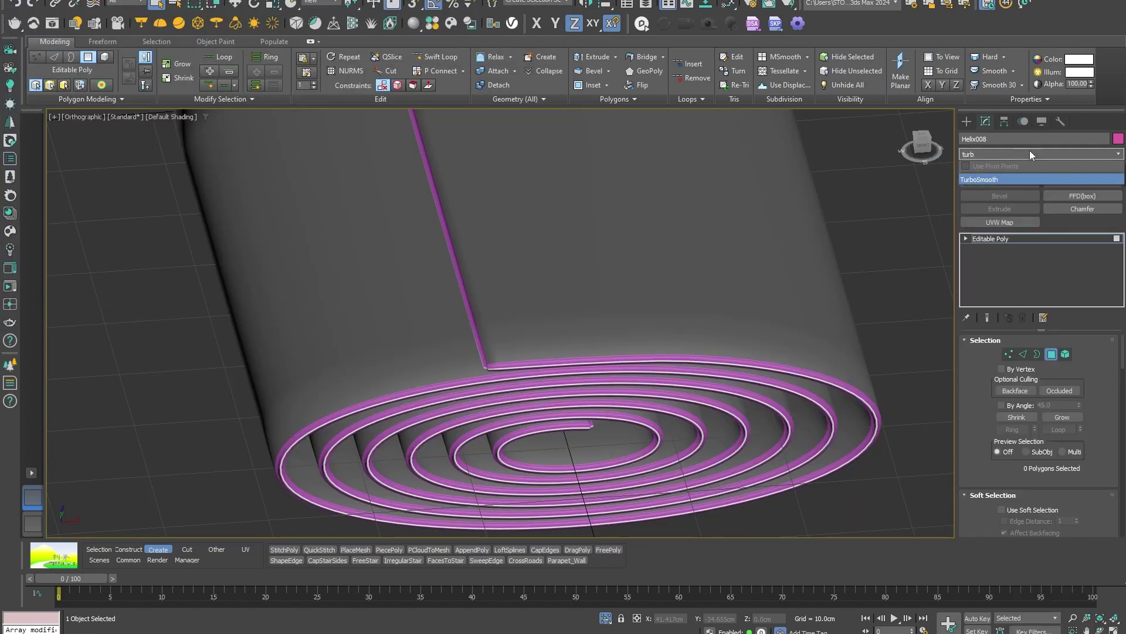
click(1026, 178)
key(f)
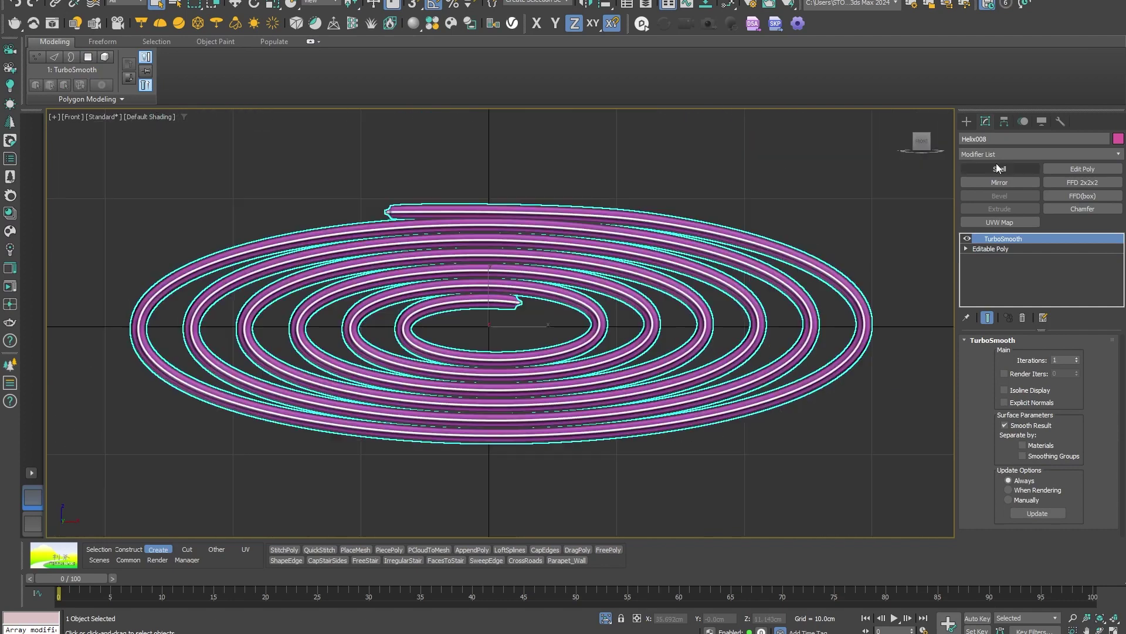
Add an FFD 2x2x2 modifier and move its control points to adjust the roll's width and height
click(1063, 182)
scroll(762, 251, down, 3)
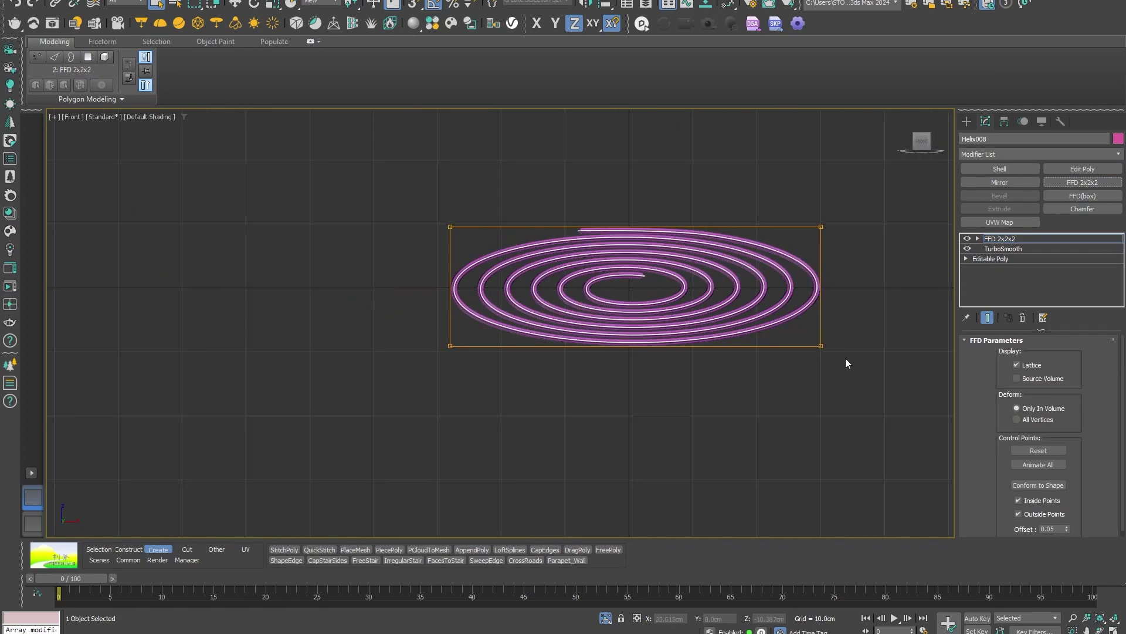
drag(846, 359, 811, 197)
key(w)
drag(856, 286, 797, 297)
scroll(577, 278, up, 4)
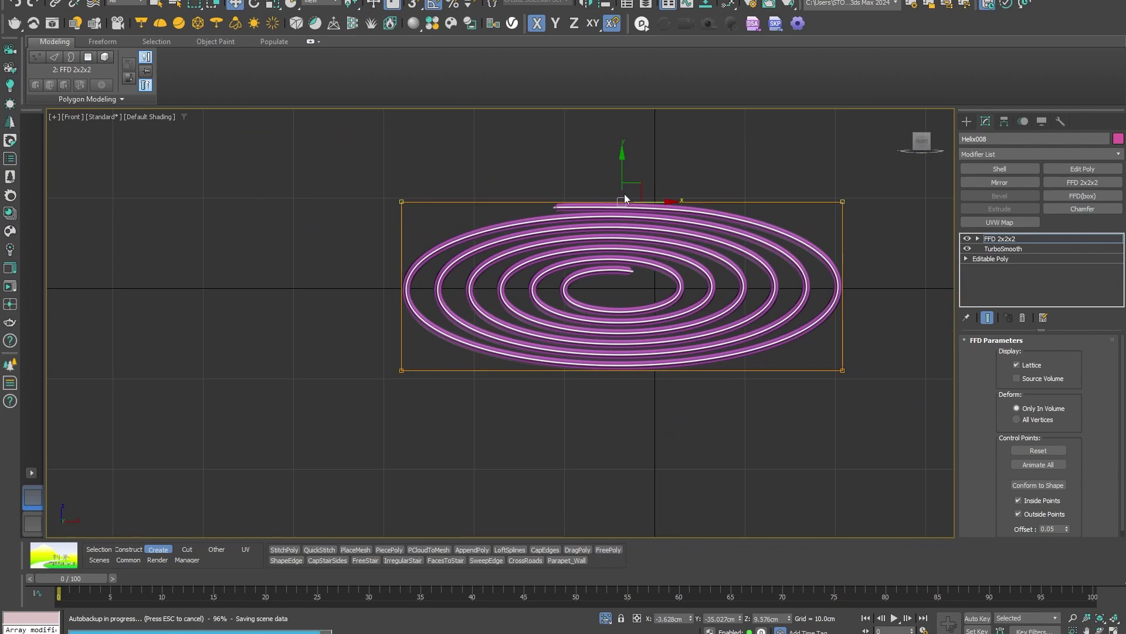
scroll(625, 197, up, 3)
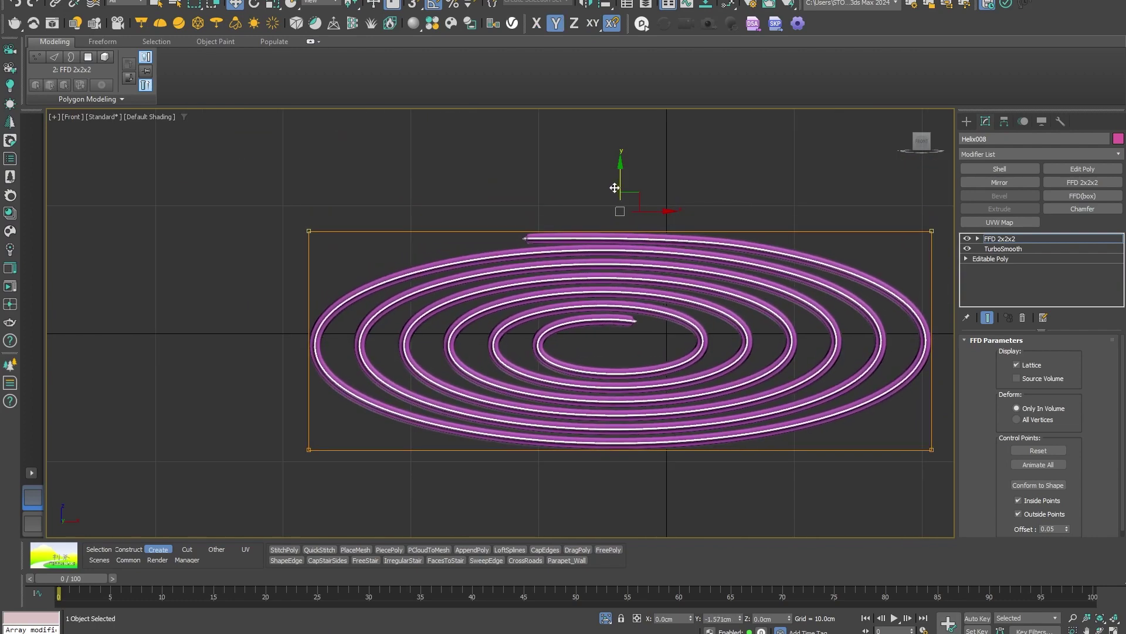
scroll(729, 248, down, 3)
Clone the roll to the left of the original and reselect the original roll
click(967, 121)
shift+drag(714, 306, 222, 311)
click(566, 358)
click(599, 307)
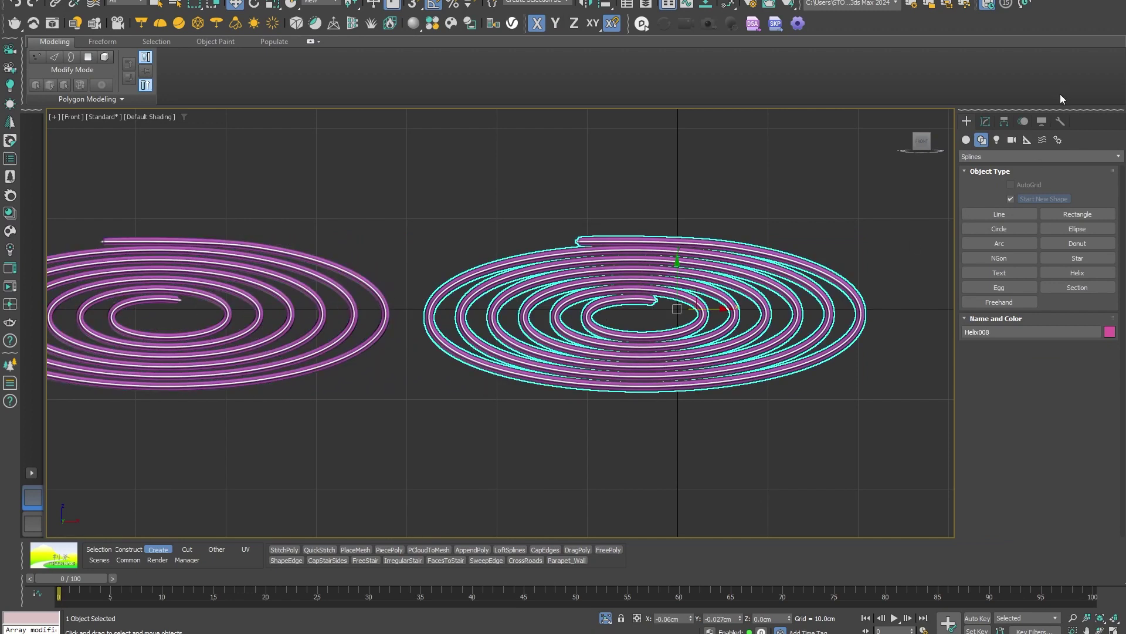
Add an FFD 4x4x4 modifier to the original roll and lower the control points along its two outer sides
click(997, 156)
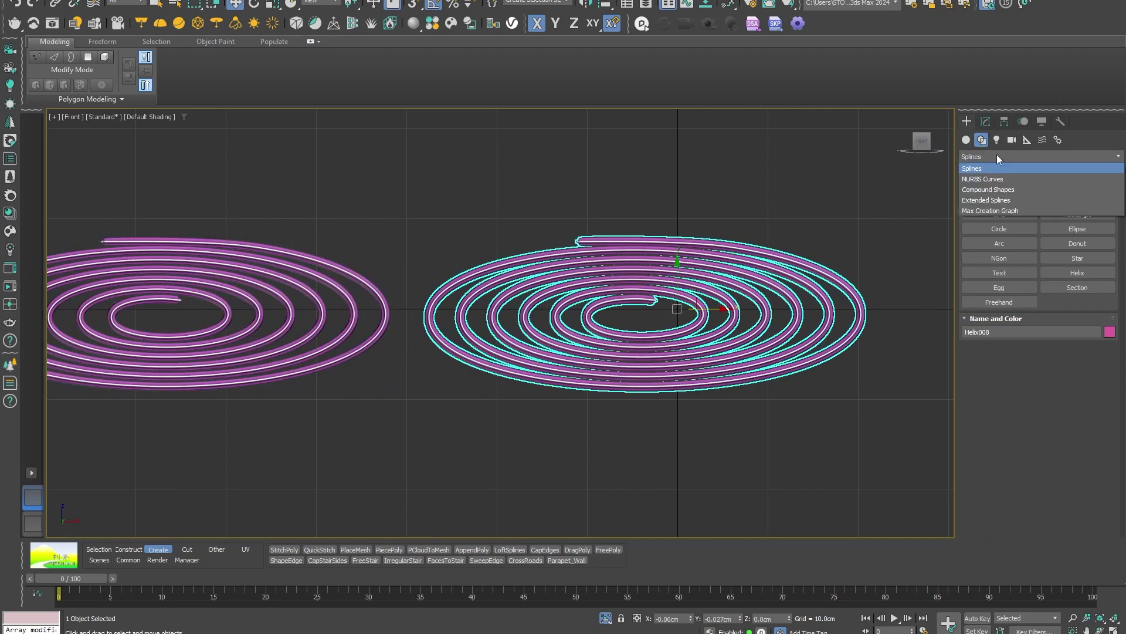
click(986, 121)
click(1002, 153)
text(ff)
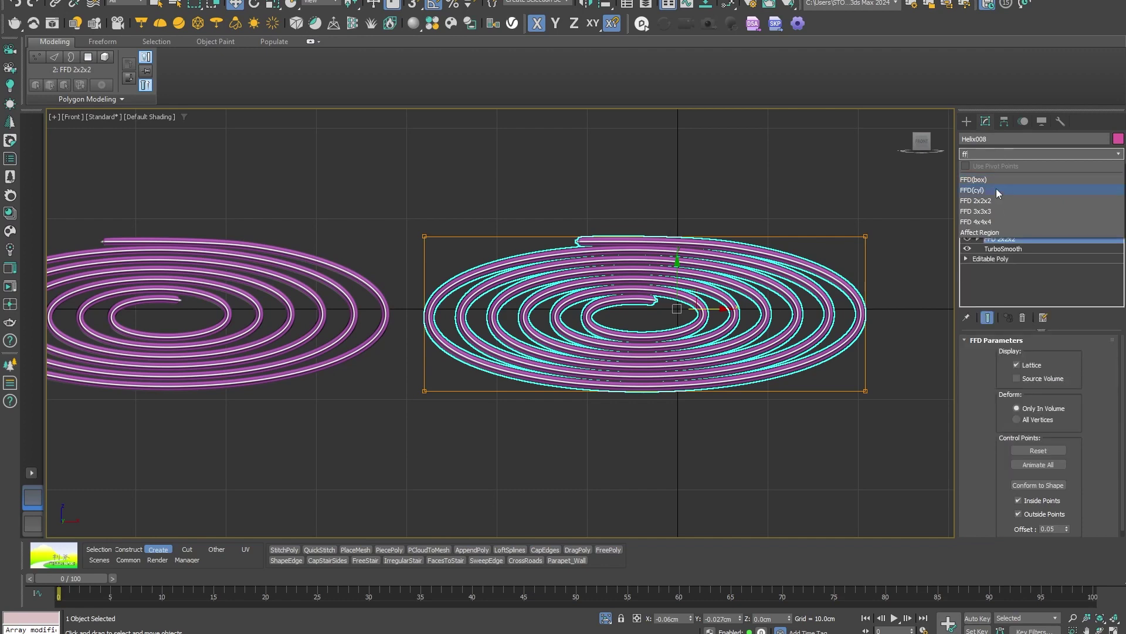
click(993, 220)
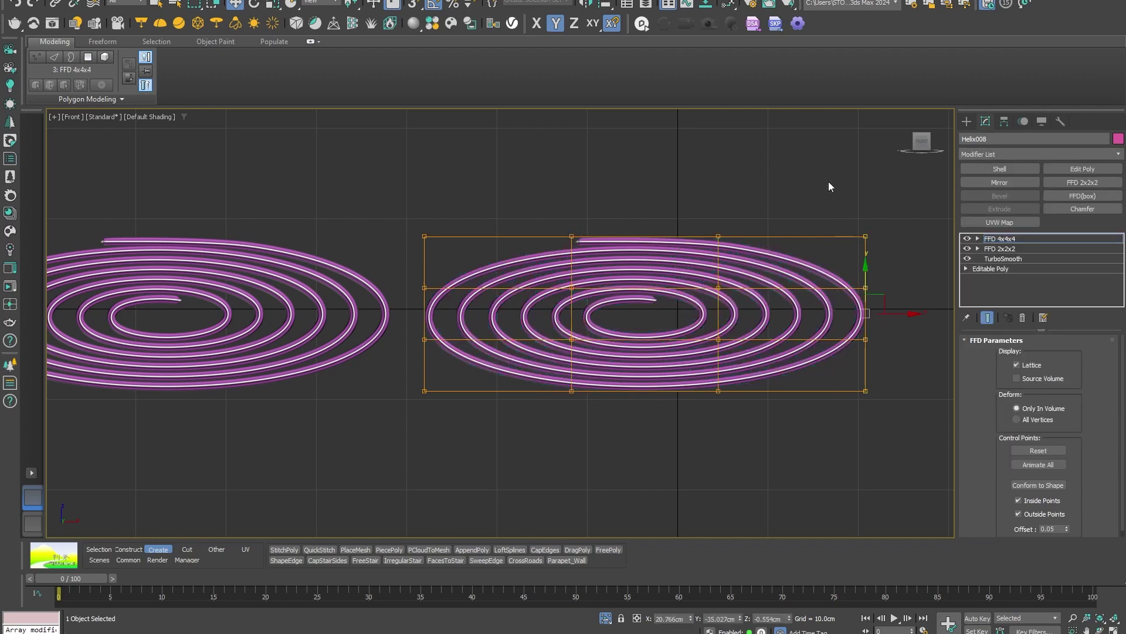
ctrl+drag(477, 408, 401, 215)
drag(645, 268, 648, 286)
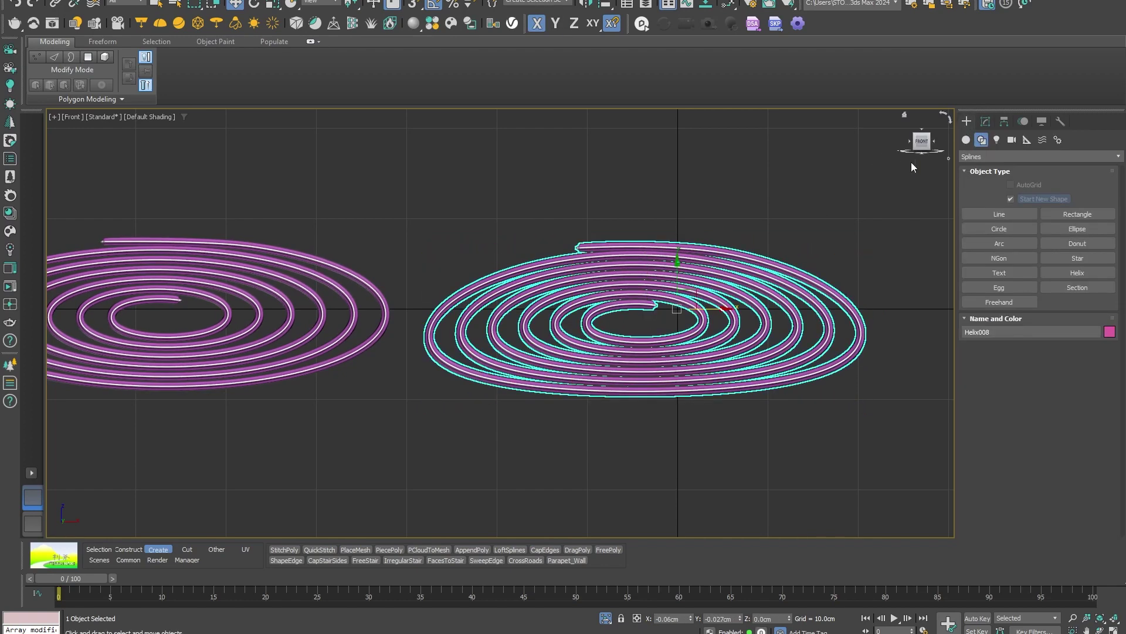
Select the cloned roll and convert it to an editable poly
drag(911, 162, 381, 303)
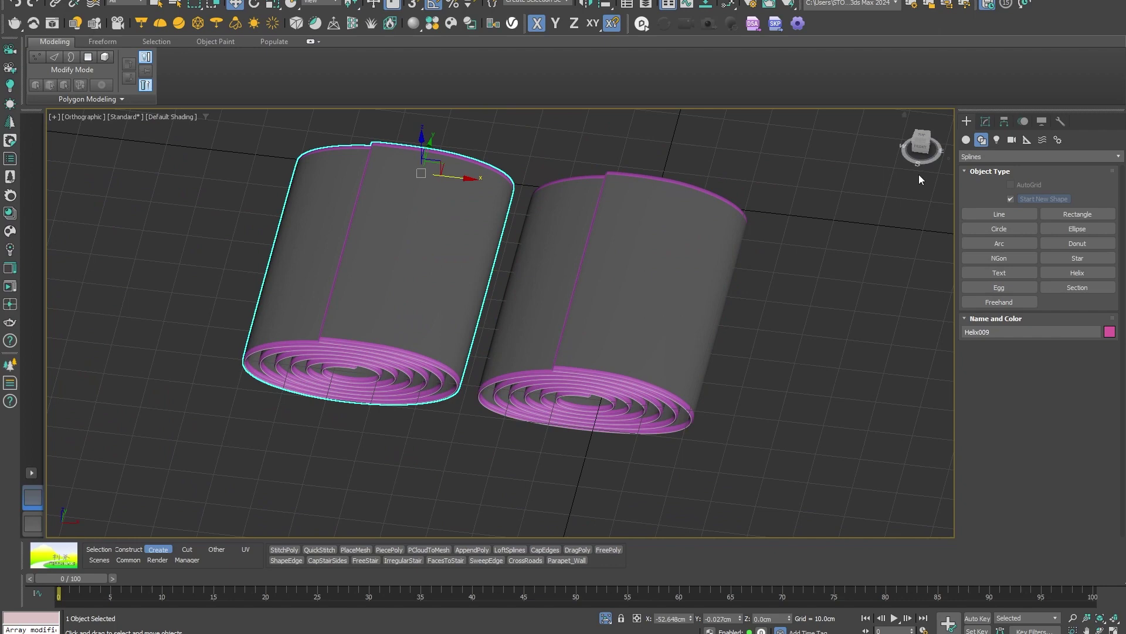
click(982, 126)
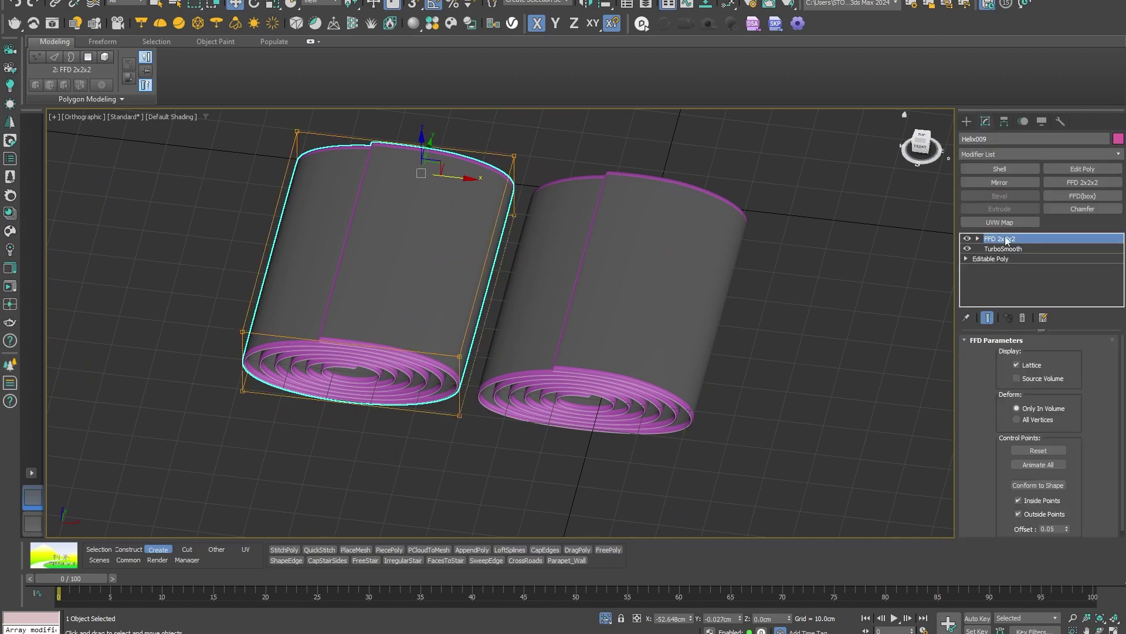
right_click(417, 279)
mouse_move(508, 432)
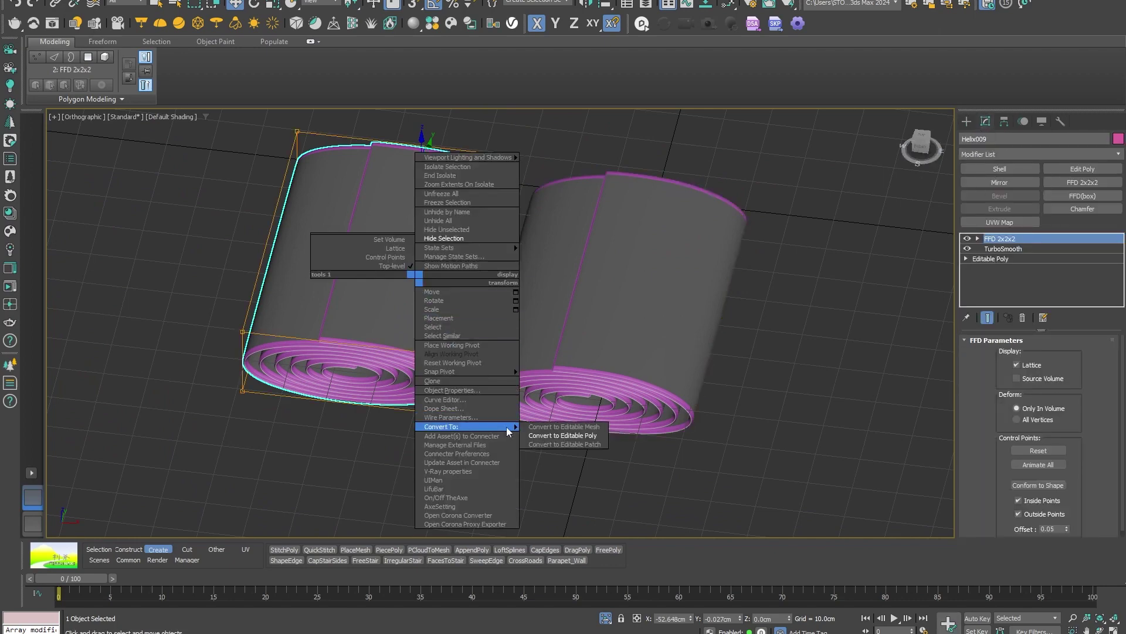
click(562, 435)
Select the polygons along the outer end edge of the cloned roll's strip in the front view
key(f)
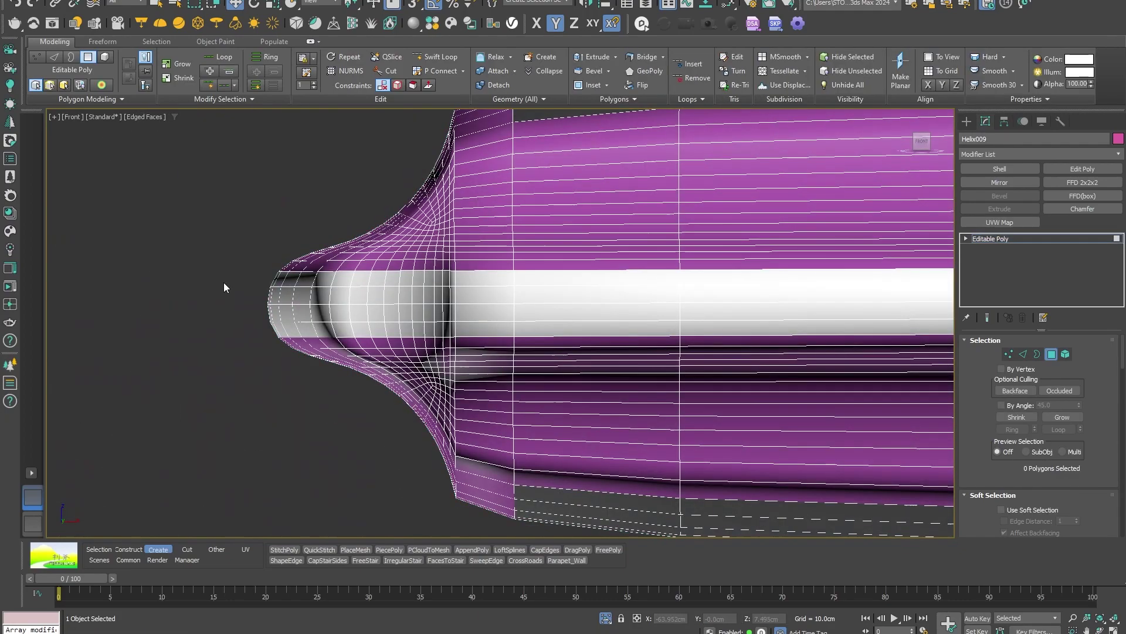
drag(332, 323, 322, 331)
scroll(351, 302, down, 6)
alt+middle_drag(352, 302, 381, 317)
scroll(1101, 396, down, 3)
Enable soft selection for these polygons and limit it with an edge distance of 880
click(1001, 404)
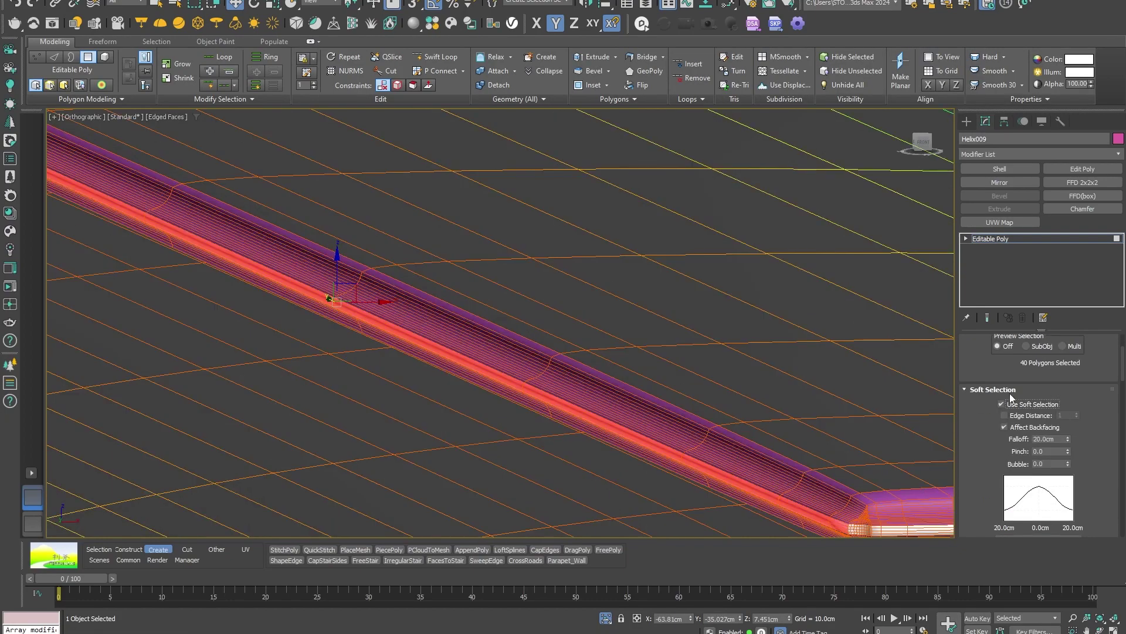
click(1004, 414)
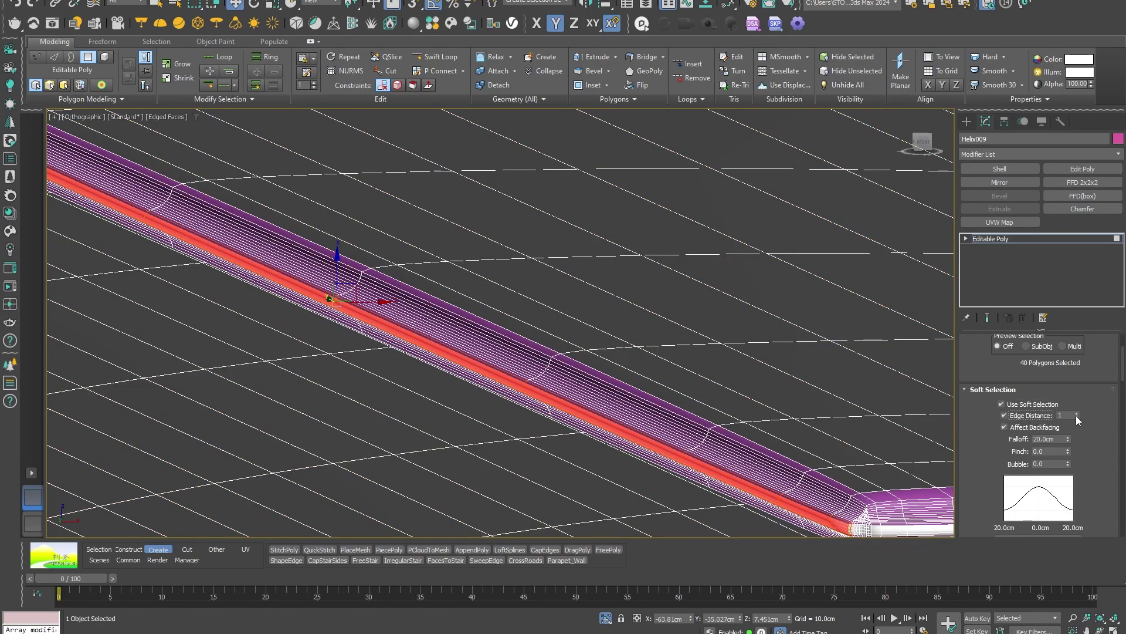
drag(1077, 414, 1067, 263)
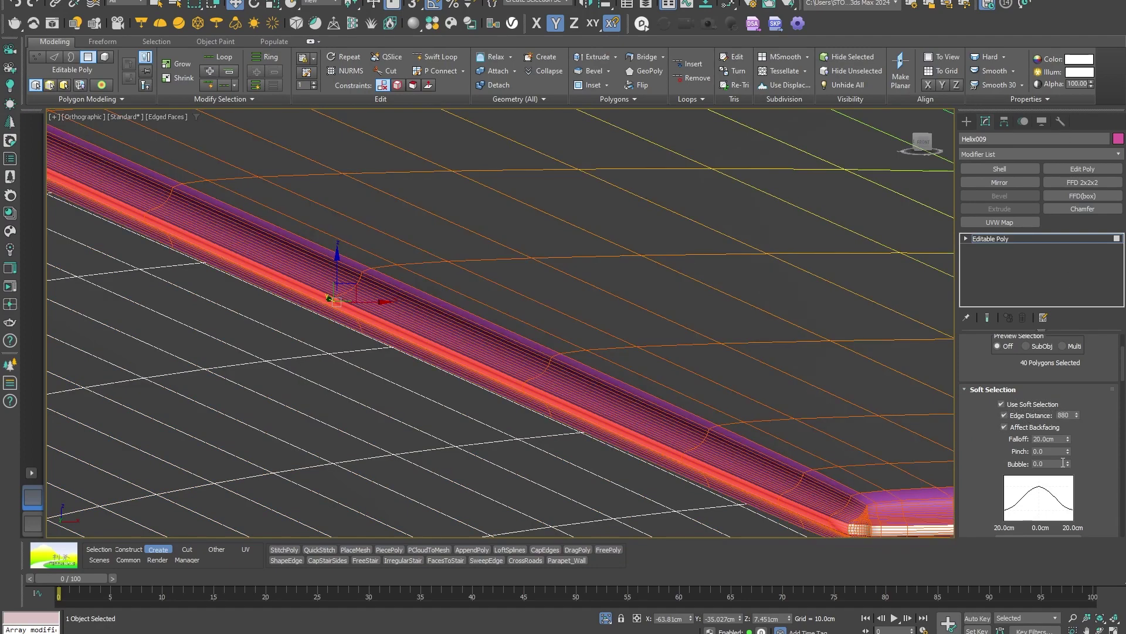
Try a soft selection falloff of 200 cm, raise it to 250 cm, and show the rolls in the top view
scroll(644, 409, down, 8)
double_click(1039, 439)
text(200)
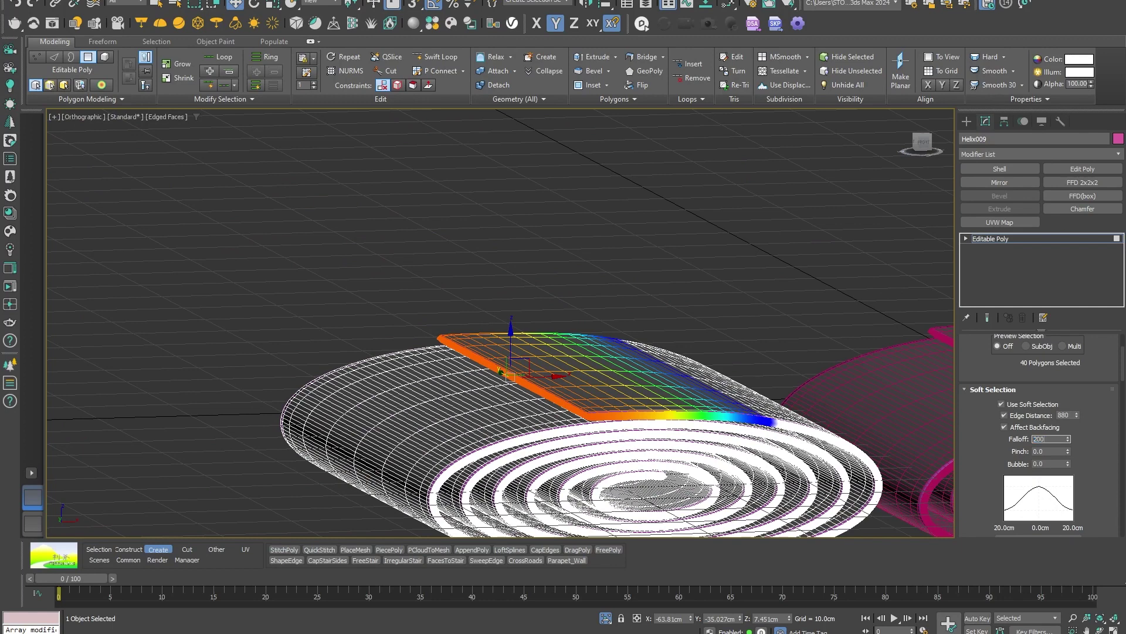
key(Return)
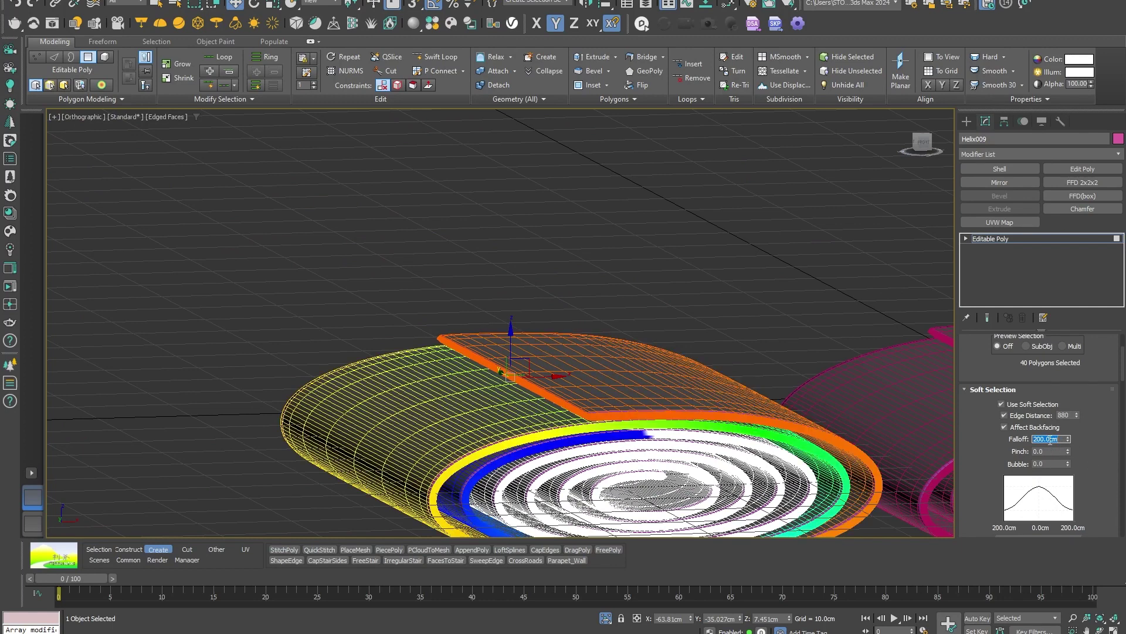
text(250)
key(Return)
key(t)
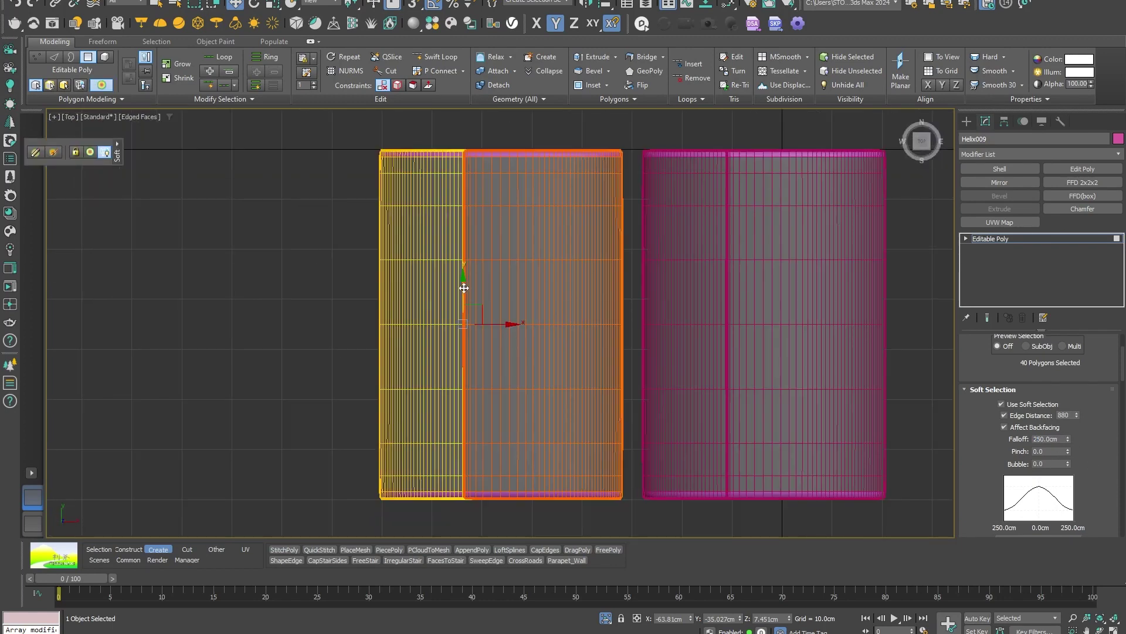
Set the soft selection falloff to 100 cm and shift the outer end polygons back about 3 cm along the roll's length
double_click(1038, 439)
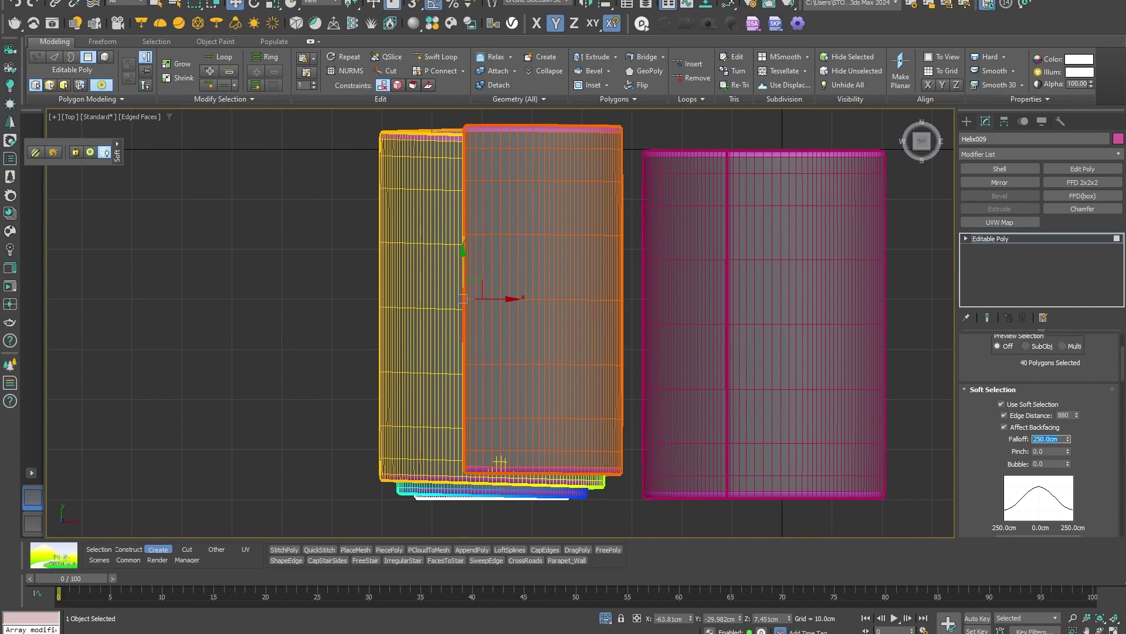
text(100)
key(Return)
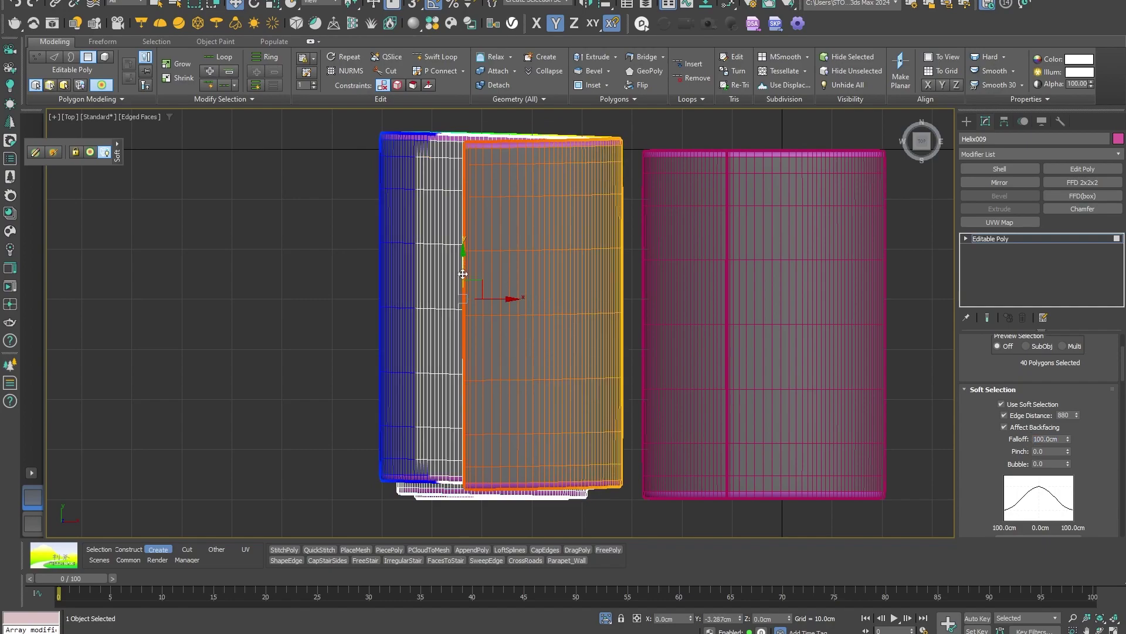
Select the polygons at the inner end of the strip in the front view and set their soft selection falloff to 300 cm
key(f)
scroll(538, 286, up, 10)
drag(574, 339, 473, 269)
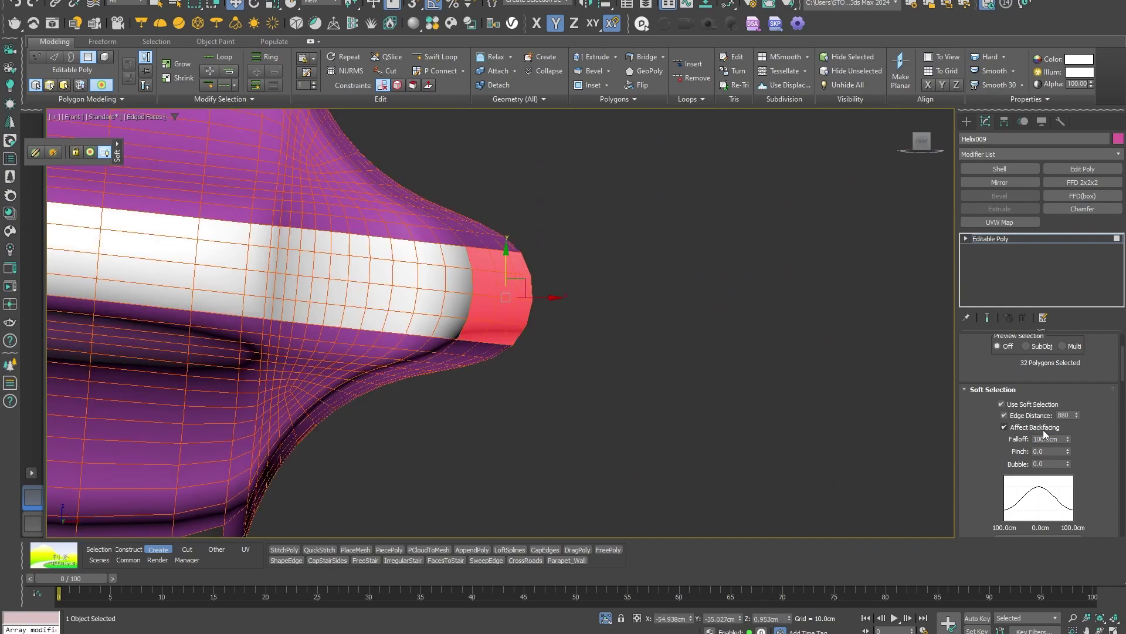
double_click(1044, 439)
text(300)
key(Return)
Shift the inner end polygons along the roll's length in the top view and reduce the soft selection falloff to 80 cm
middle_drag(675, 397, 666, 399)
key(t)
drag(507, 292, 506, 258)
double_click(1045, 438)
text(80)
key(Return)
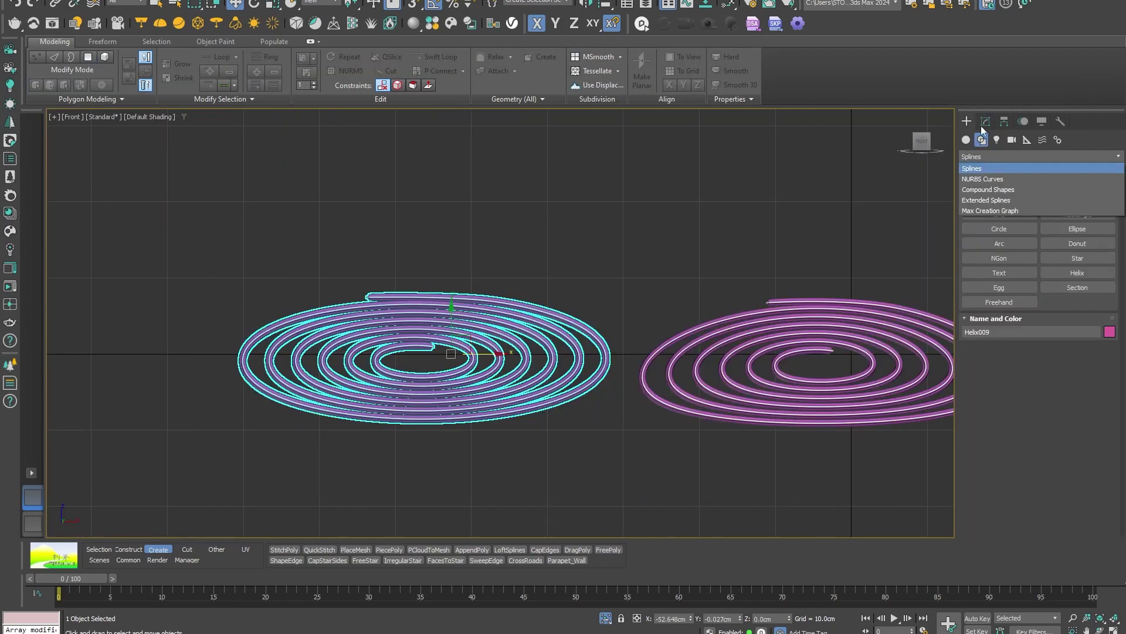
Narrow the cloned roll by moving one side's control points with an FFD 2x2x2 modifier and add an FFD 4x4x4 modifier on top
click(985, 120)
click(1082, 182)
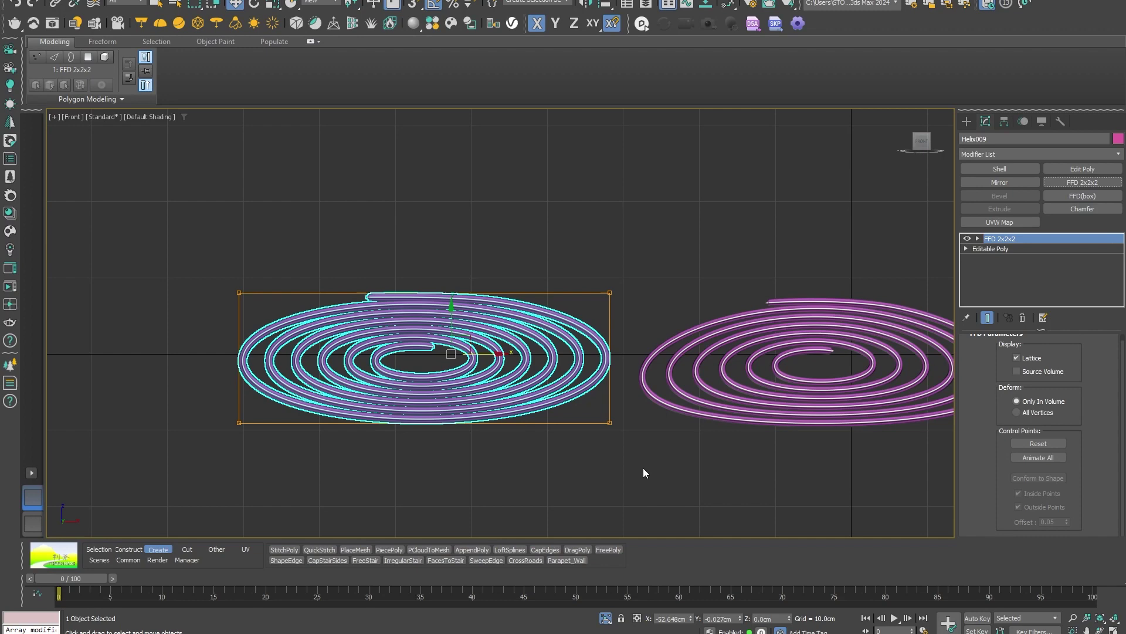
click(988, 155)
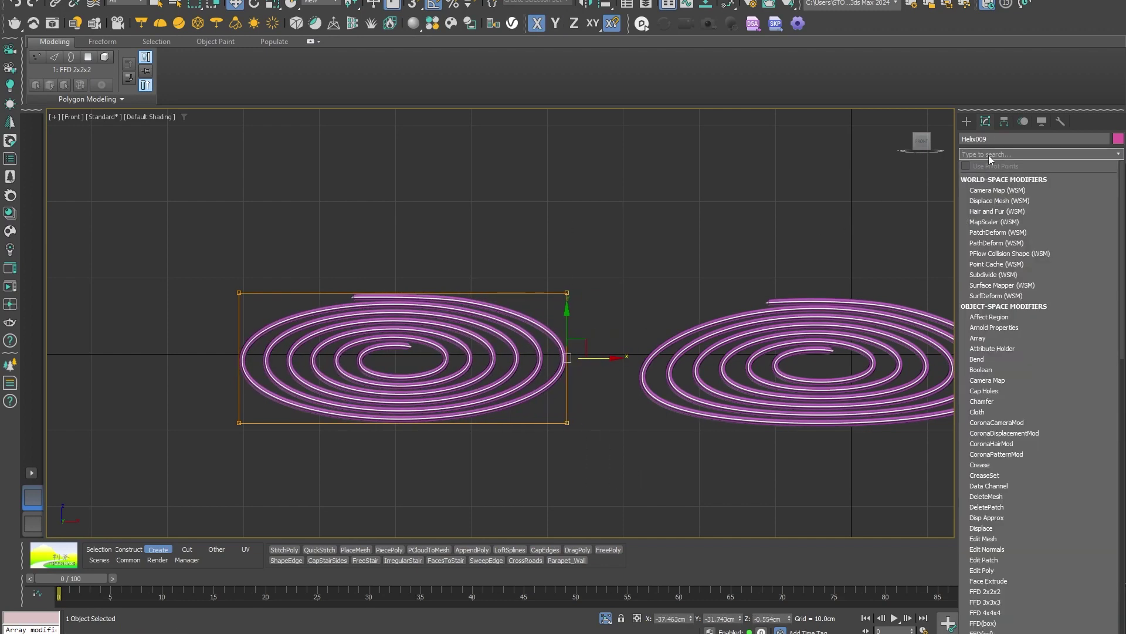
click(992, 264)
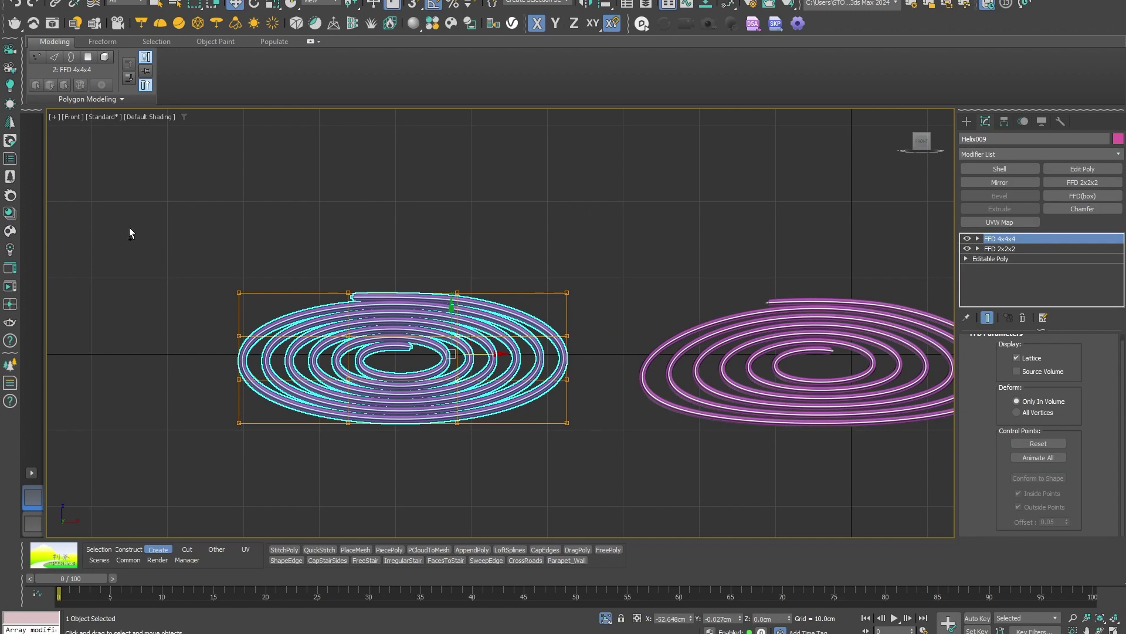
Lower the outermost columns of FFD 4x4x4 control points at both sides of the roll in the front view
key(1)
drag(585, 471, 522, 252)
ctrl+drag(284, 455, 175, 226)
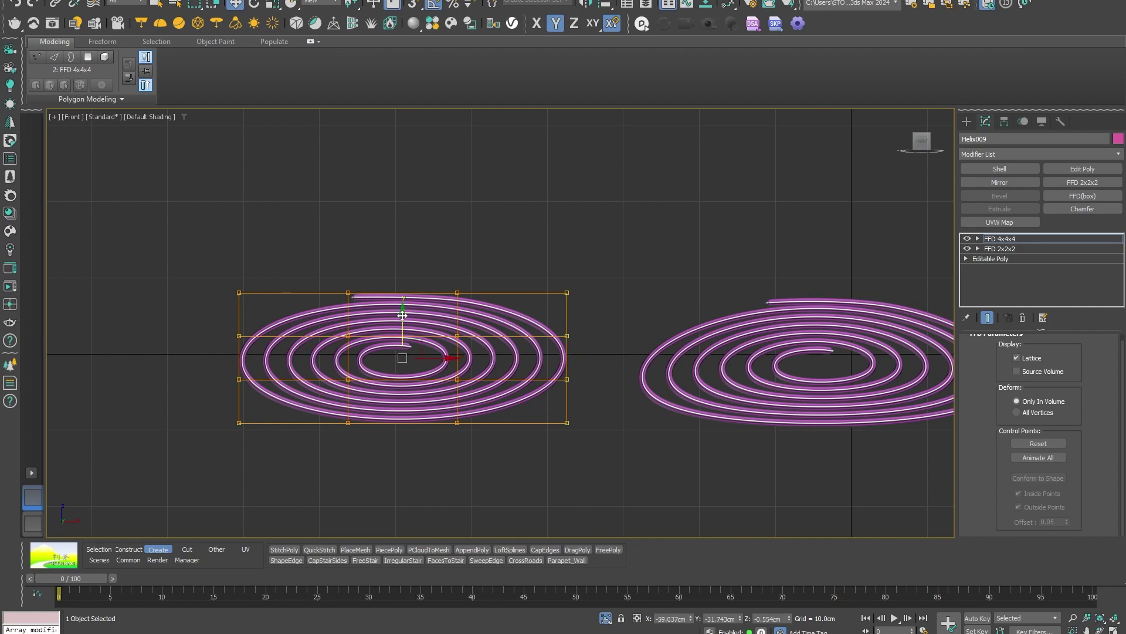
drag(403, 315, 395, 338)
click(871, 170)
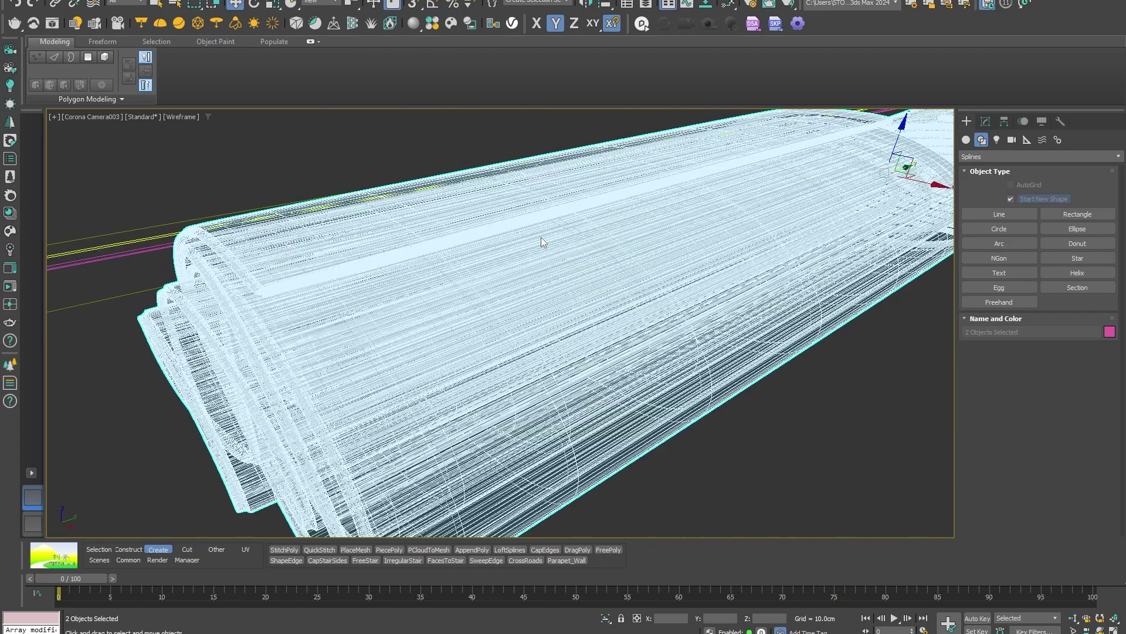
Show the camera view shaded and delete the sub-material nodes feeding the rolls' Multi/Sub-Object material
key(F3)
click(10, 286)
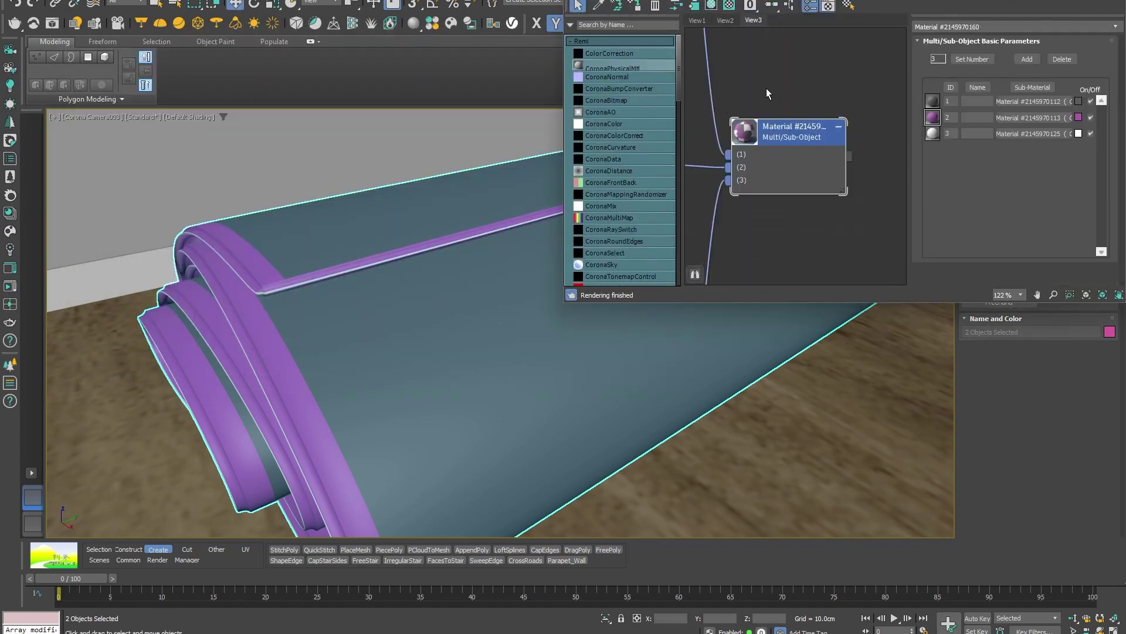
scroll(762, 209, up, 3)
drag(757, 246, 684, 115)
key(Delete)
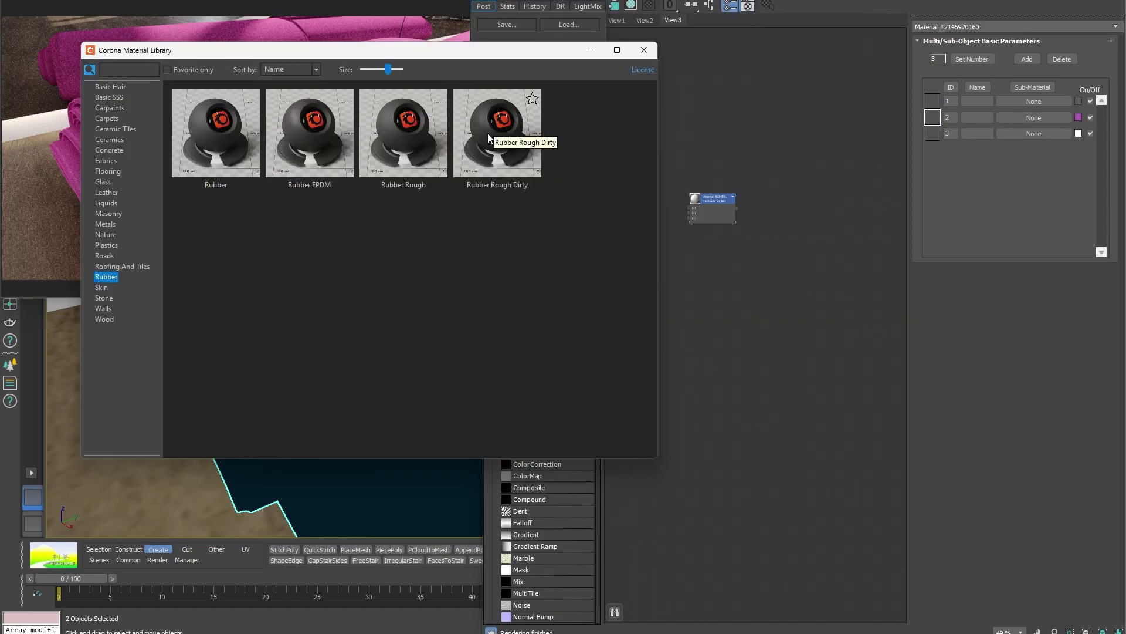
Bring Rubber Rough Dirty in from the Corona material library and connect it to slot 1 of the Multi/Sub-Object material
click(644, 50)
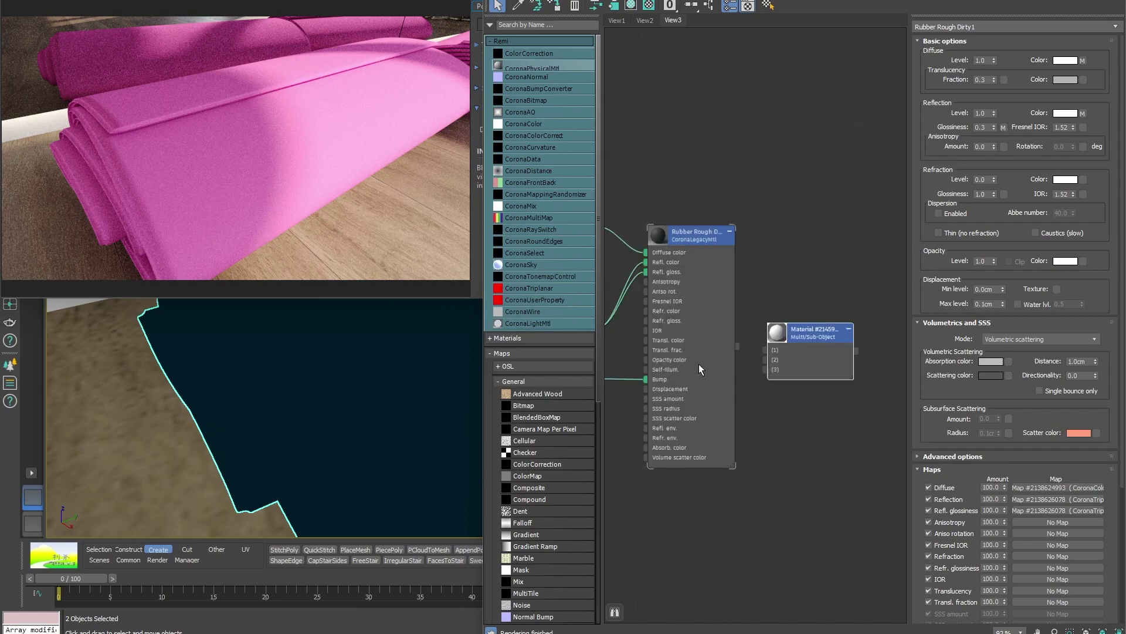
drag(738, 346, 765, 351)
scroll(797, 266, down, 5)
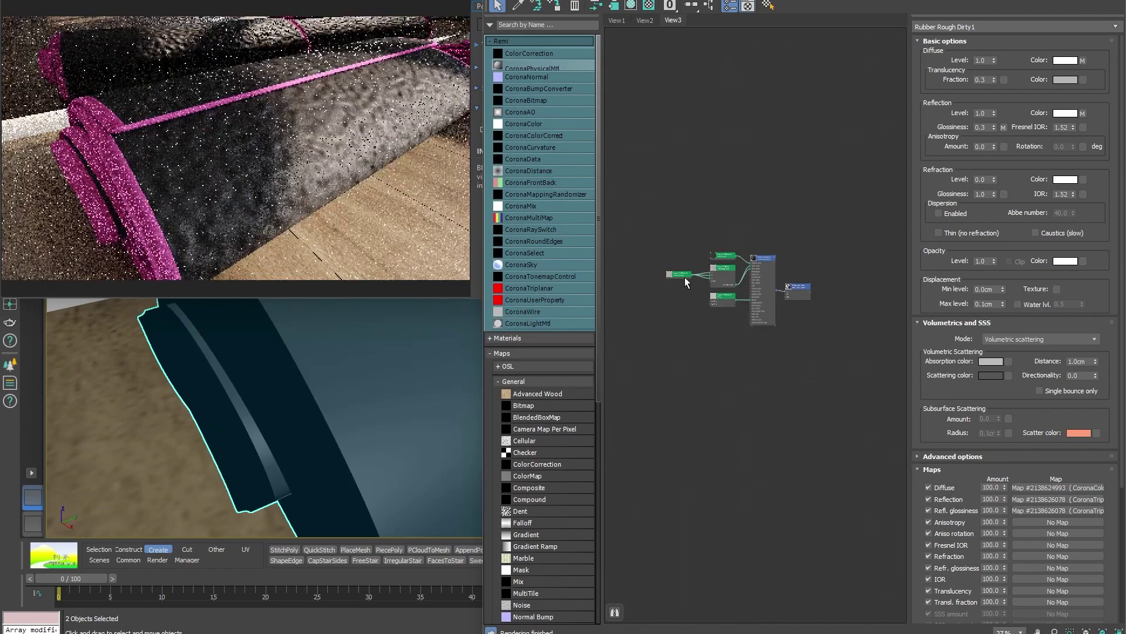
Set the size of the rubber material's Noise bump map to 0.05
scroll(685, 277, up, 3)
scroll(773, 270, up, 3)
click(763, 346)
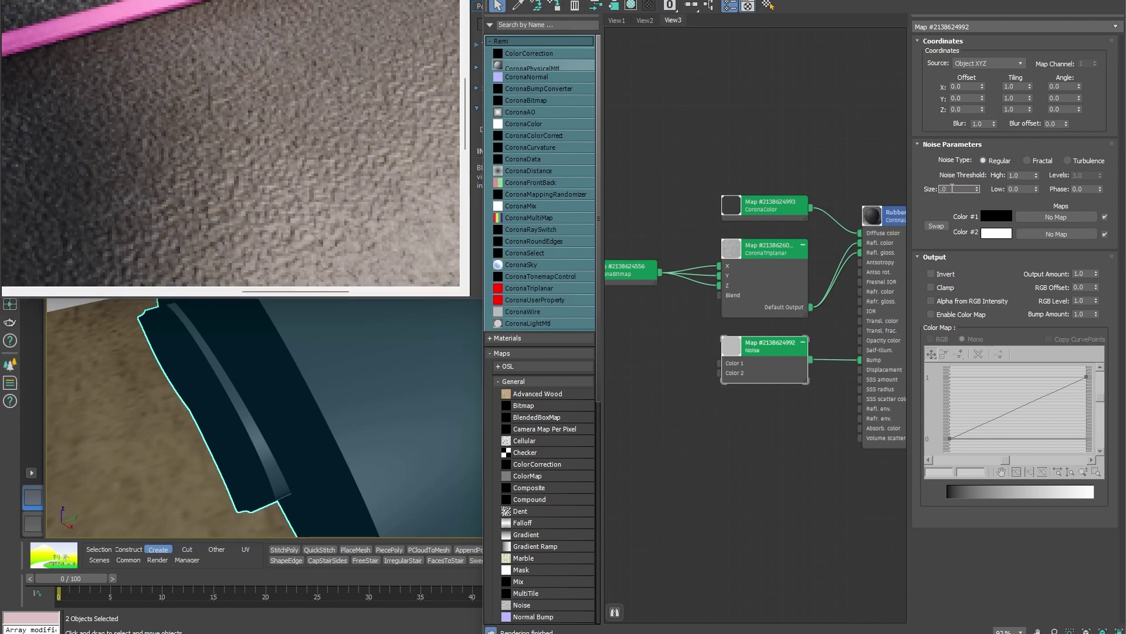
text(.05)
key(Return)
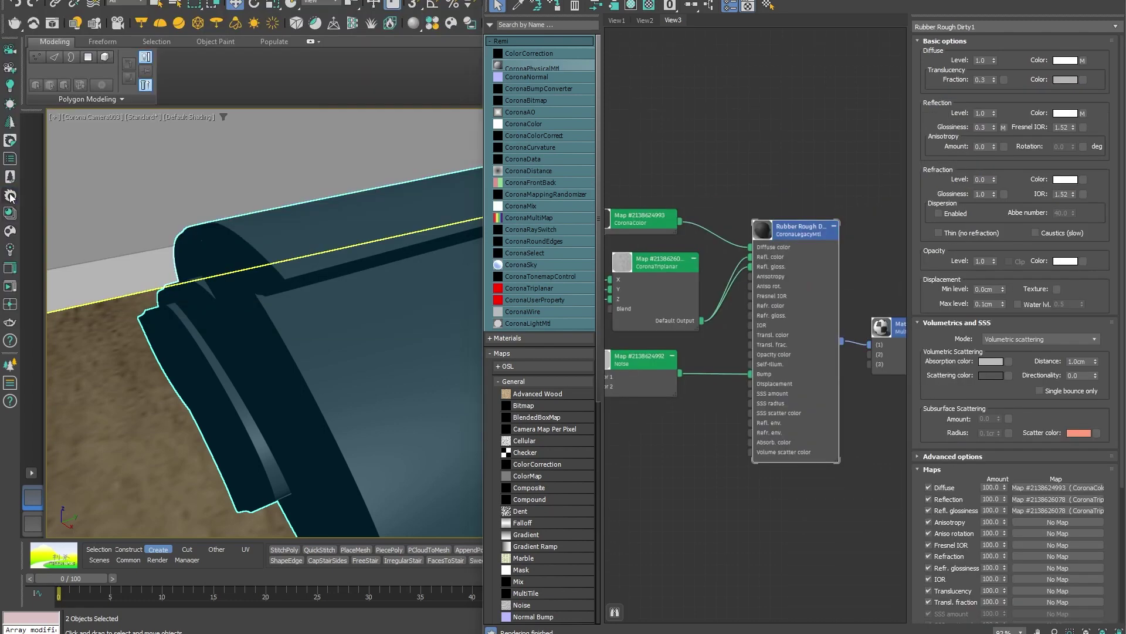
Convert the legacy rubber material to a Corona physical material with Corona Converter, using the Everything option, and close the script log
click(11, 197)
click(581, 582)
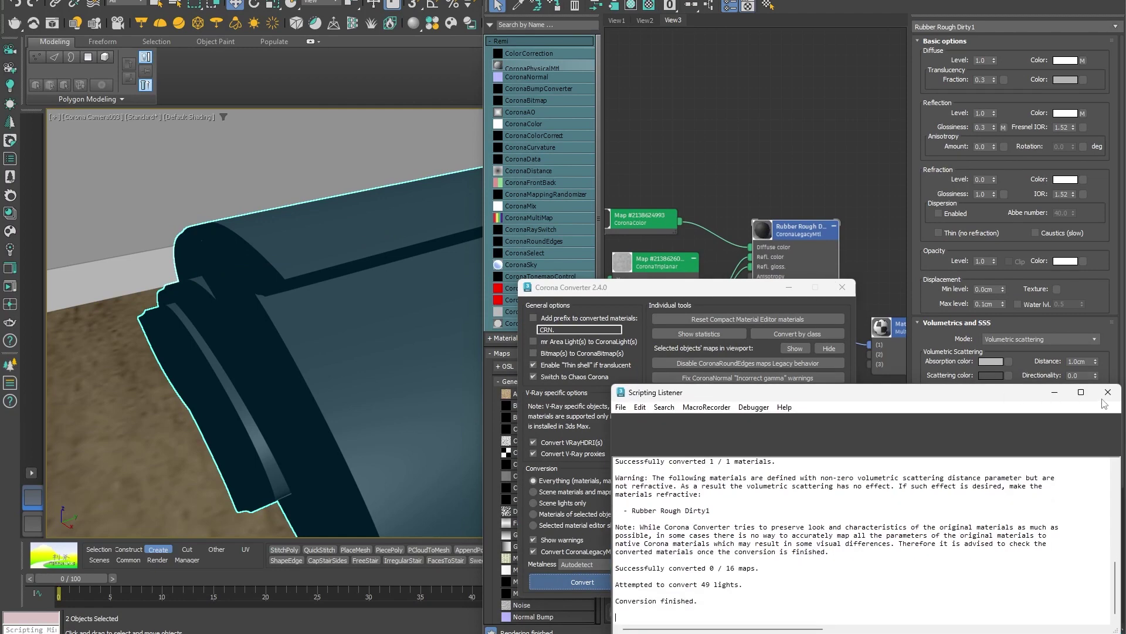
click(1107, 397)
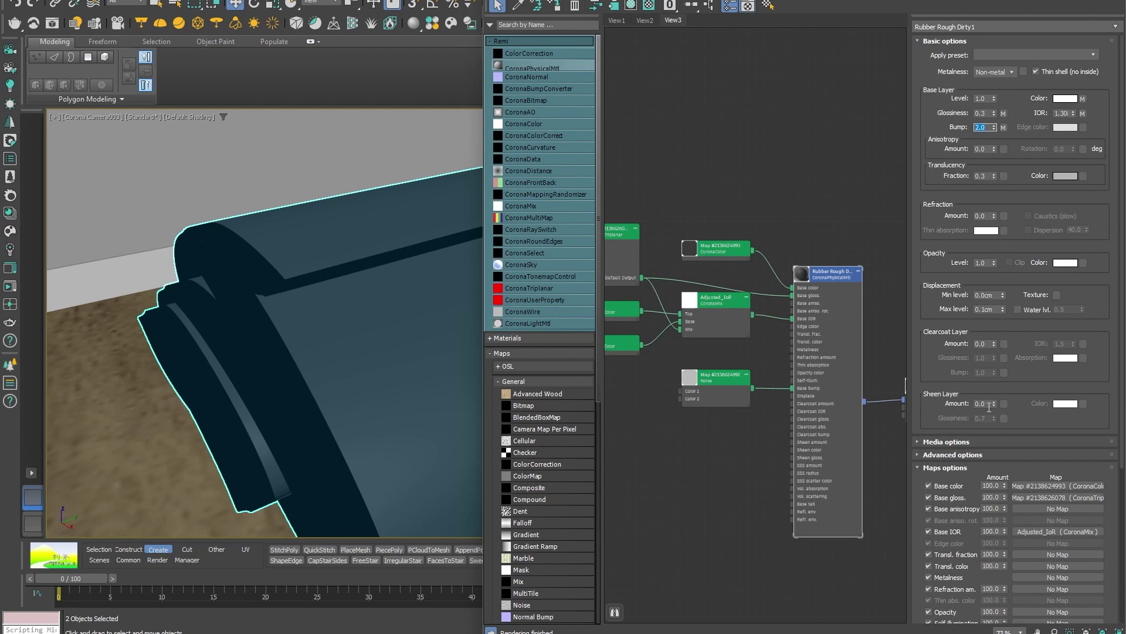
Set the rubber material's base bump to 2.0 and its maximum displacement level to 0.13 cm
click(986, 311)
key(Return)
Group the rubber material's texture maps, except the base color map, into one compound node and place it lower in the graph
drag(720, 422, 633, 233)
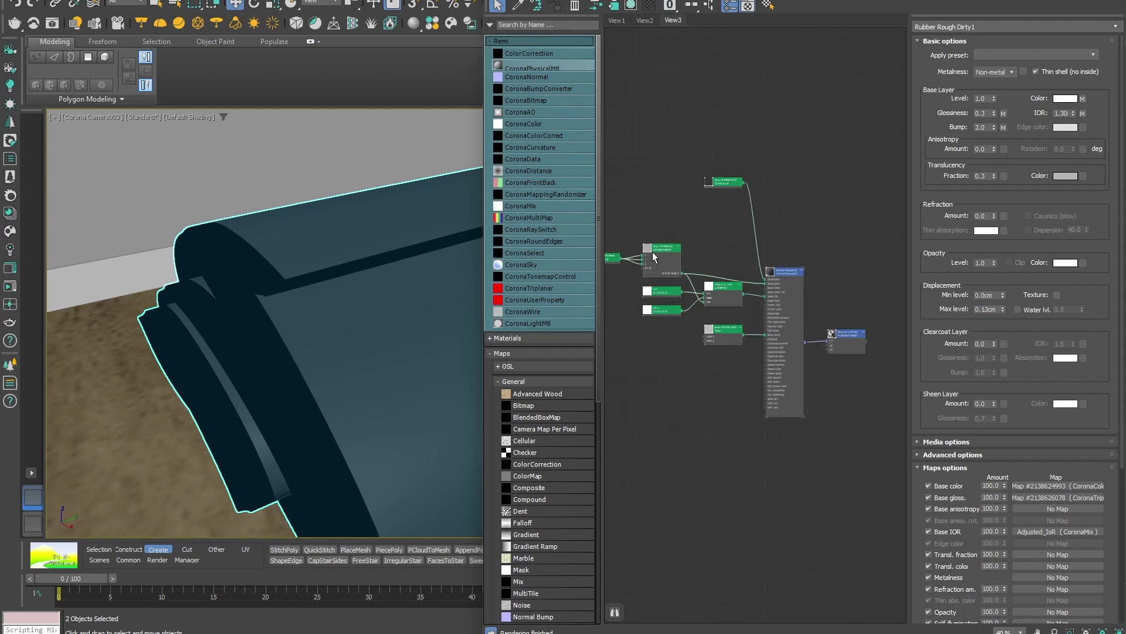
right_click(653, 254)
click(708, 285)
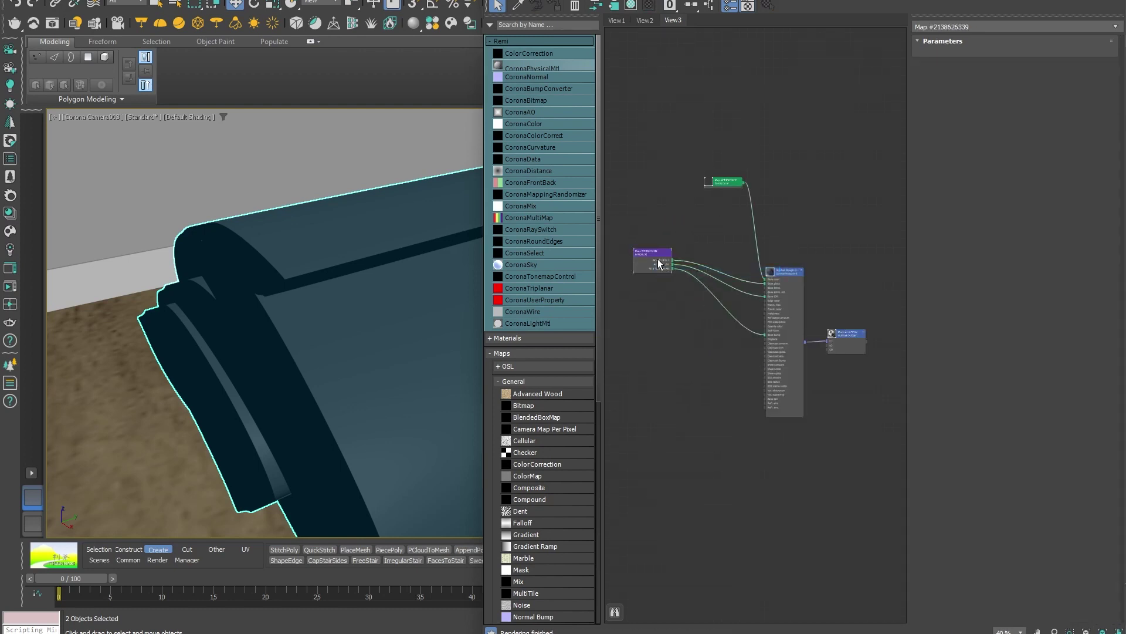
drag(653, 256, 643, 374)
Clone the rubber material twice and connect the copies to slots 2 and 3 of the Multi/Sub-Object material
drag(782, 273, 782, 536)
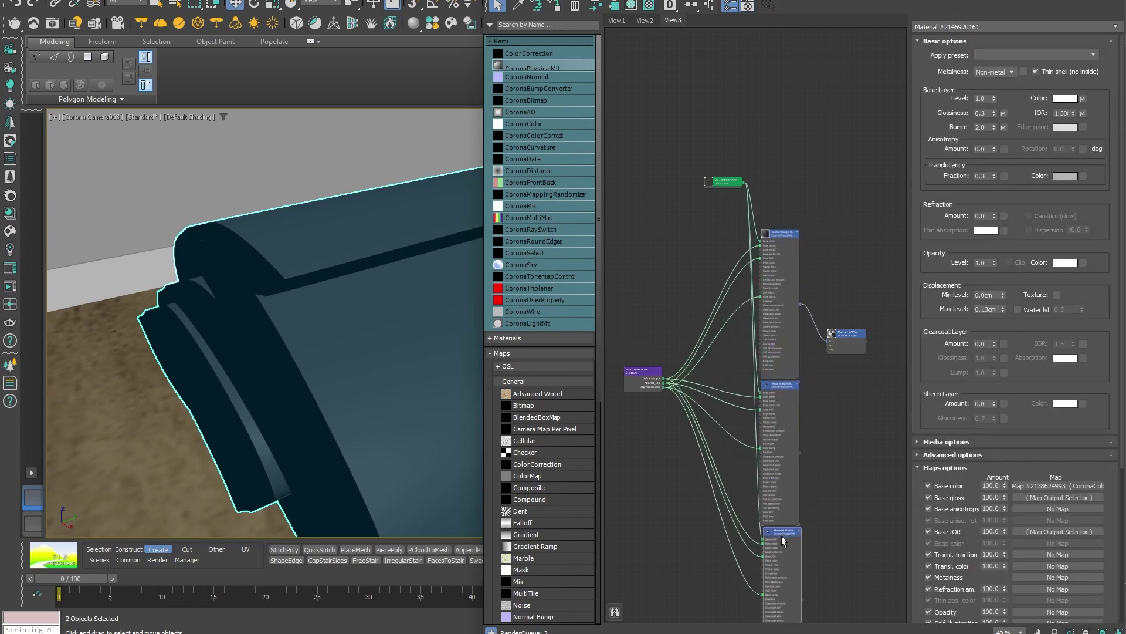
drag(801, 453, 835, 339)
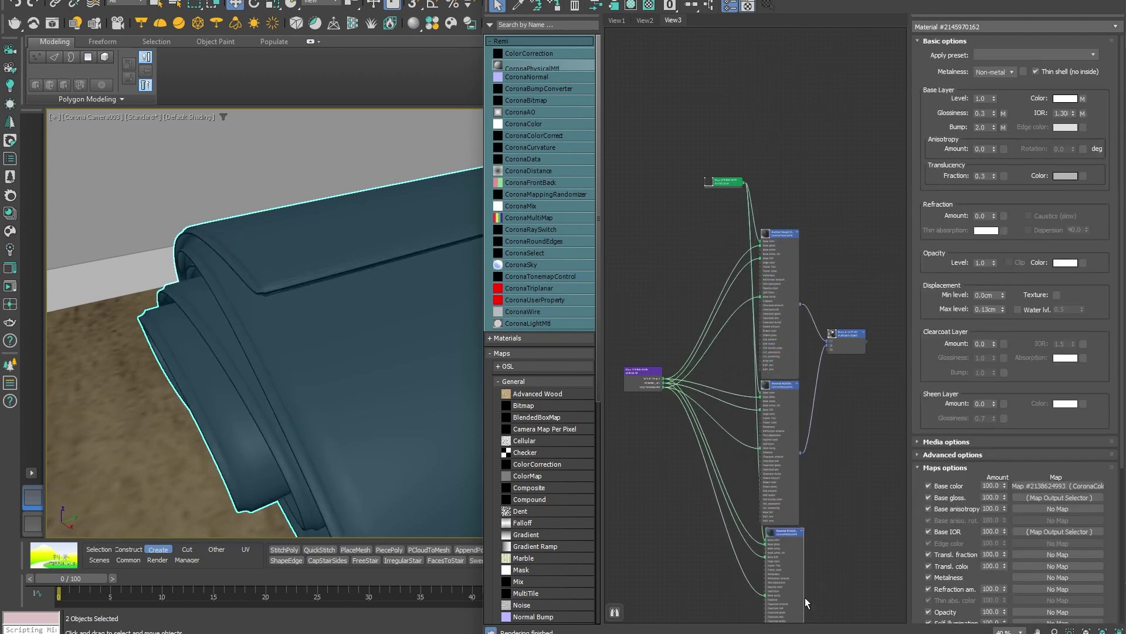
drag(806, 599, 833, 350)
Clone the base color map for the second rubber material and set its solid color to purple 6A3B62
drag(727, 183, 694, 231)
mouse_move(695, 231)
shift+mouse_down()
mouse_move(702, 366)
mouse_move(729, 365)
mouse_move(725, 376)
shift+mouse_up()
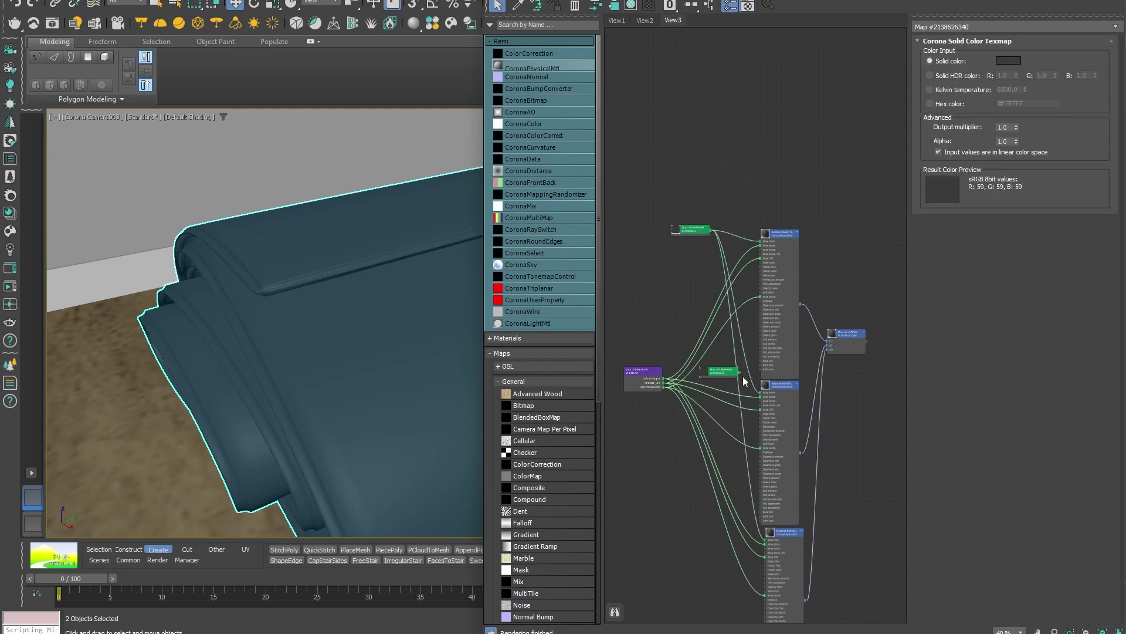
click(1008, 60)
click(789, 176)
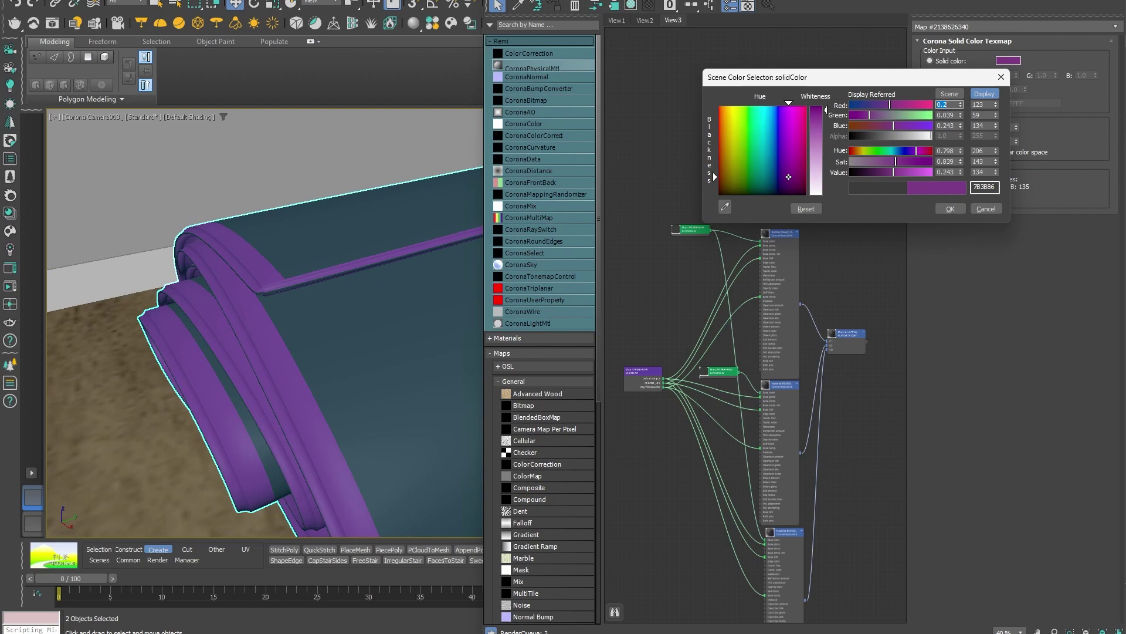
drag(789, 177, 795, 186)
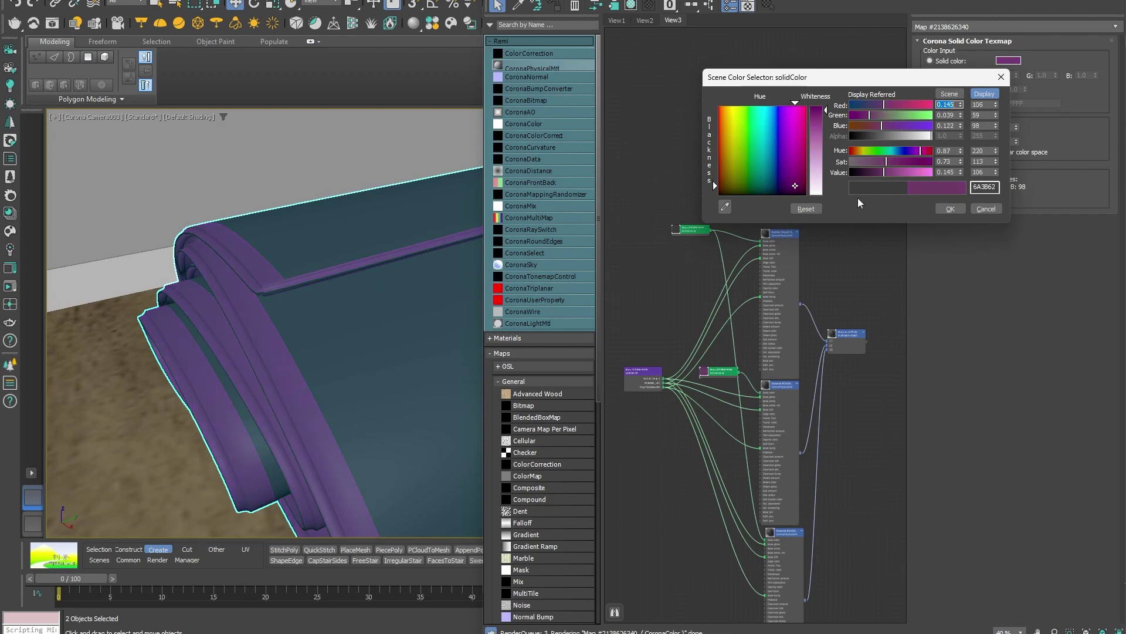
click(951, 209)
Clone the purple color map for the third rubber material and set its solid color to near-white, RGB 240, 240, 240
mouse_move(733, 374)
shift+mouse_down()
mouse_move(731, 498)
mouse_move(715, 549)
shift+mouse_up()
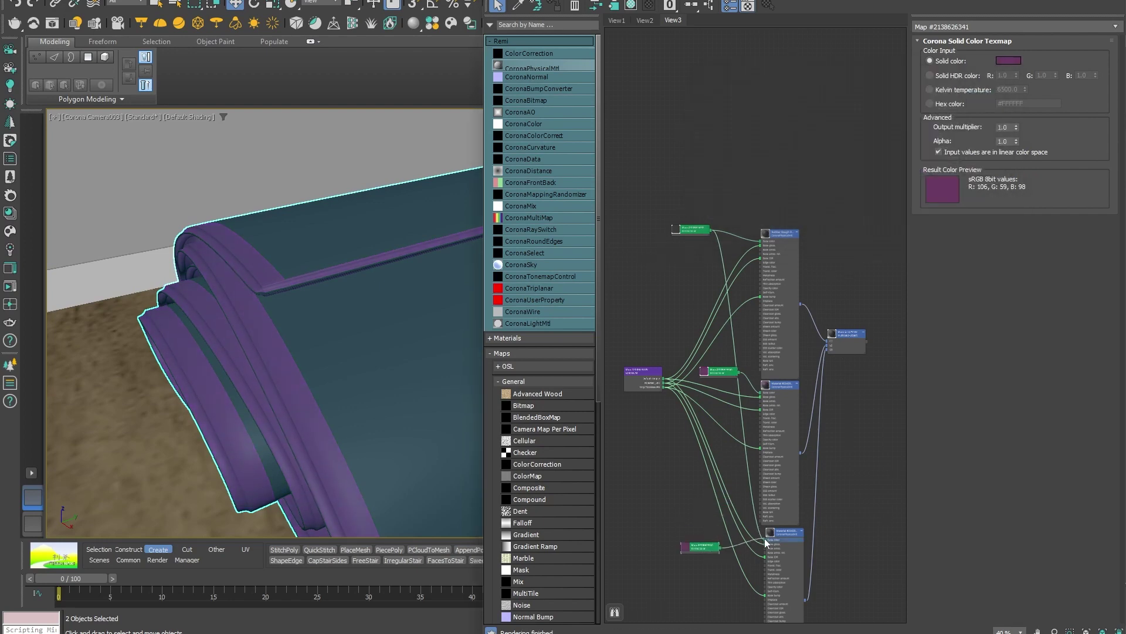
scroll(757, 540, up, 5)
click(1008, 61)
mouse_move(872, 171)
mouse_down()
mouse_move(917, 175)
mouse_move(816, 168)
mouse_up()
click(945, 208)
Set the first rubber material's base color map to dark grey 353535
scroll(756, 127, down, 4)
middle_drag(757, 126, 734, 503)
click(666, 214)
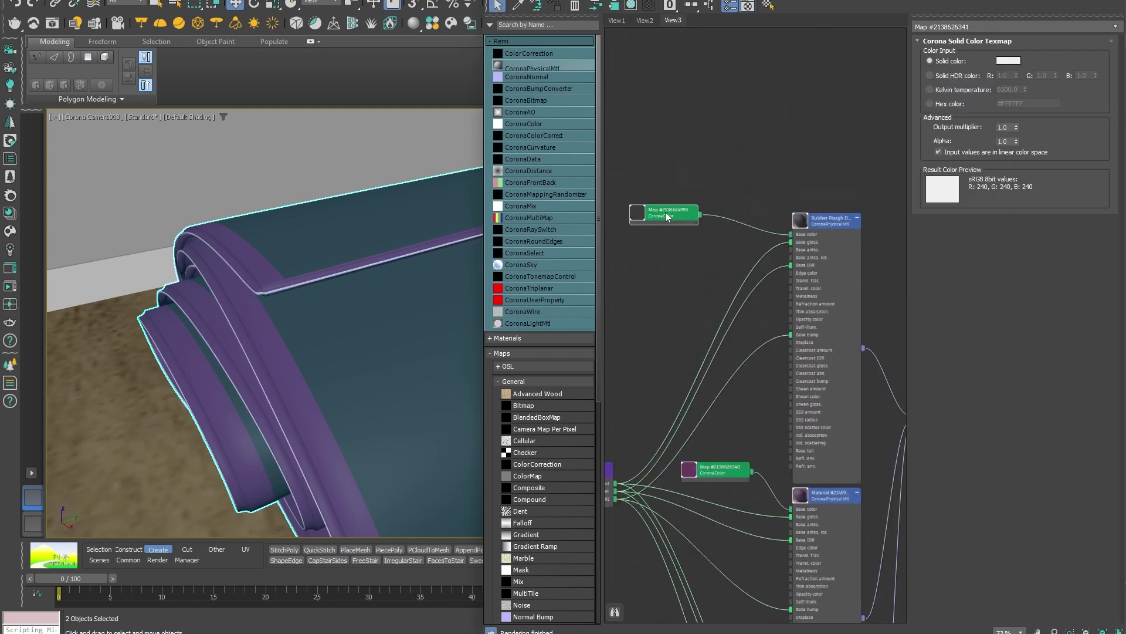
double_click(667, 217)
click(1009, 60)
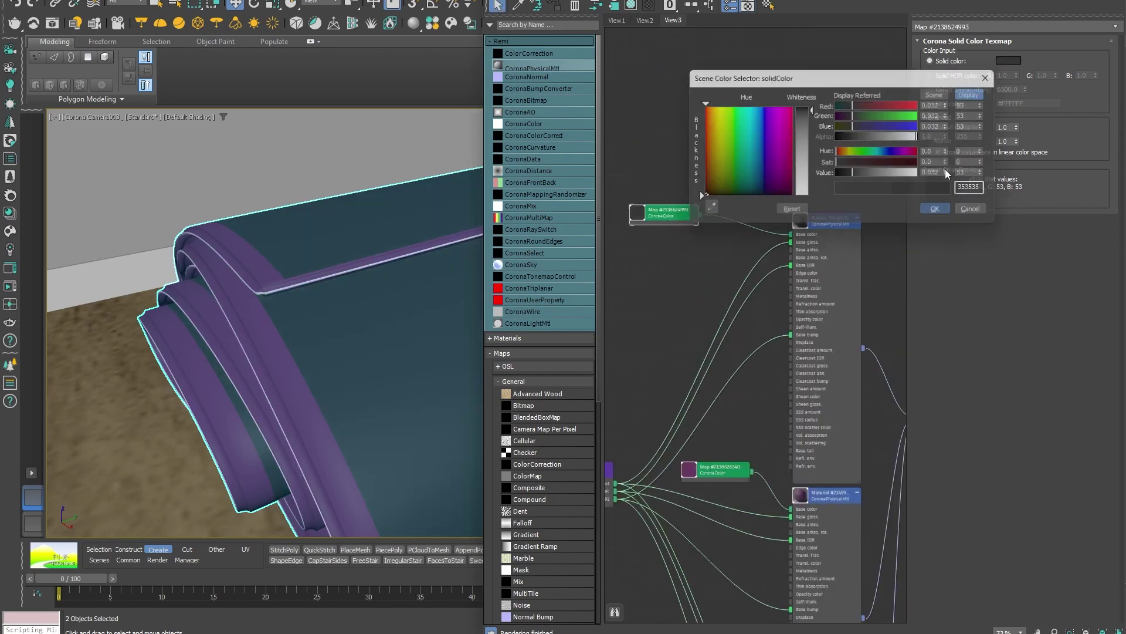